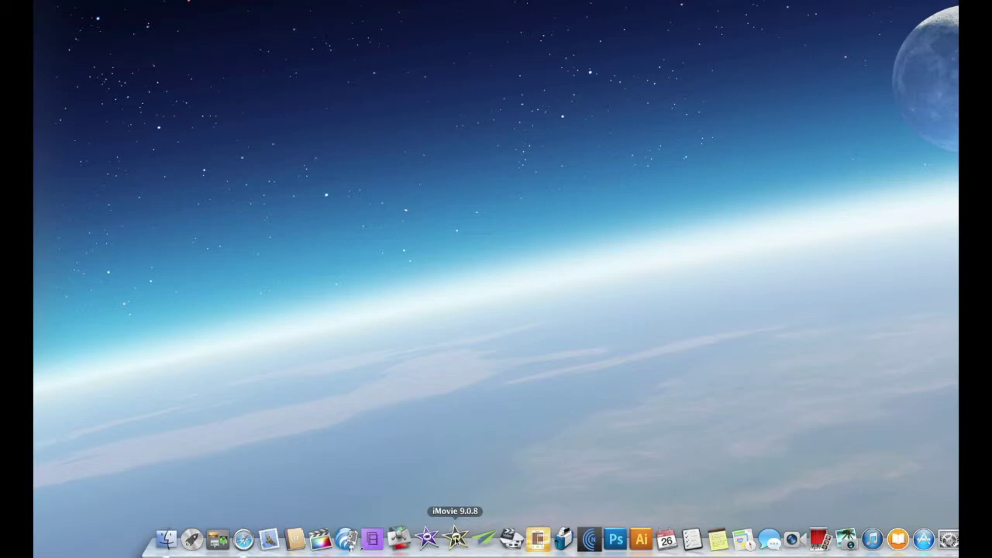
- Launch iMovie 9.0.8
left_click(456, 538)
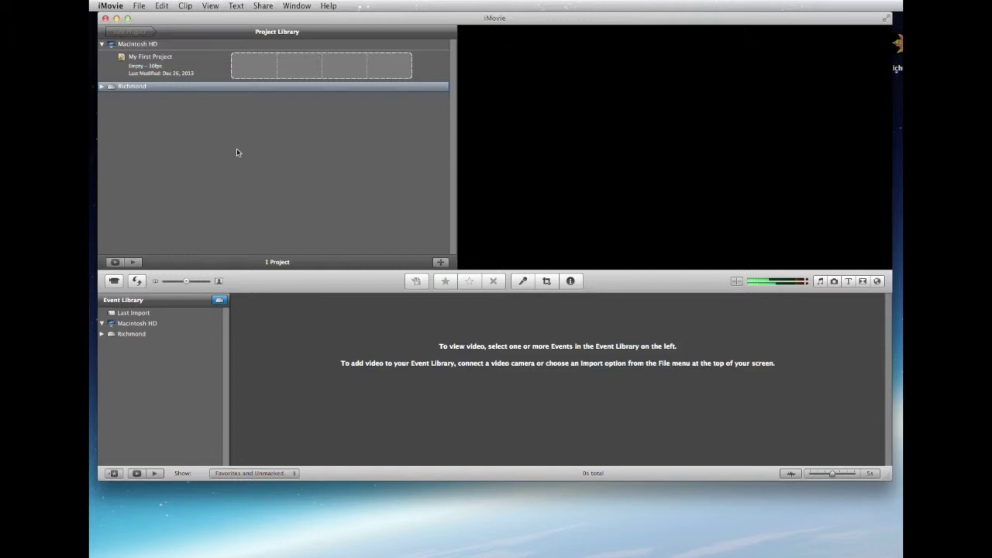
left_click(165, 6)
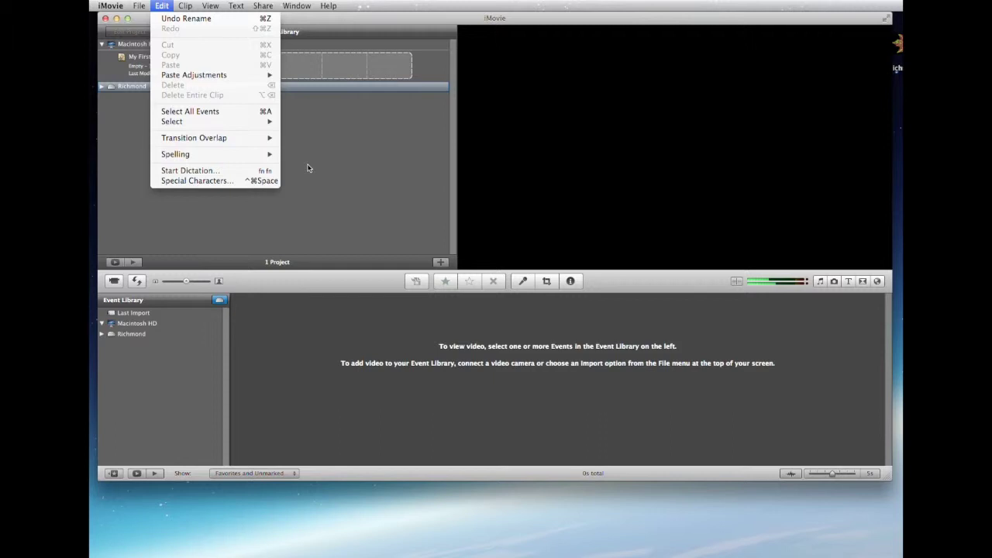
left_click(334, 186)
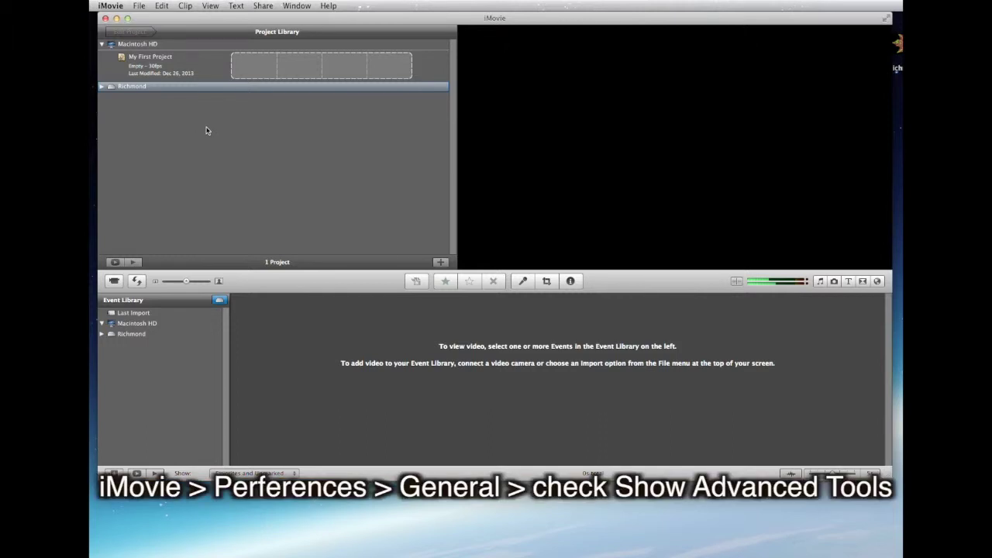
- Enable Show Advanced Tools in the general preferences
left_click(113, 7)
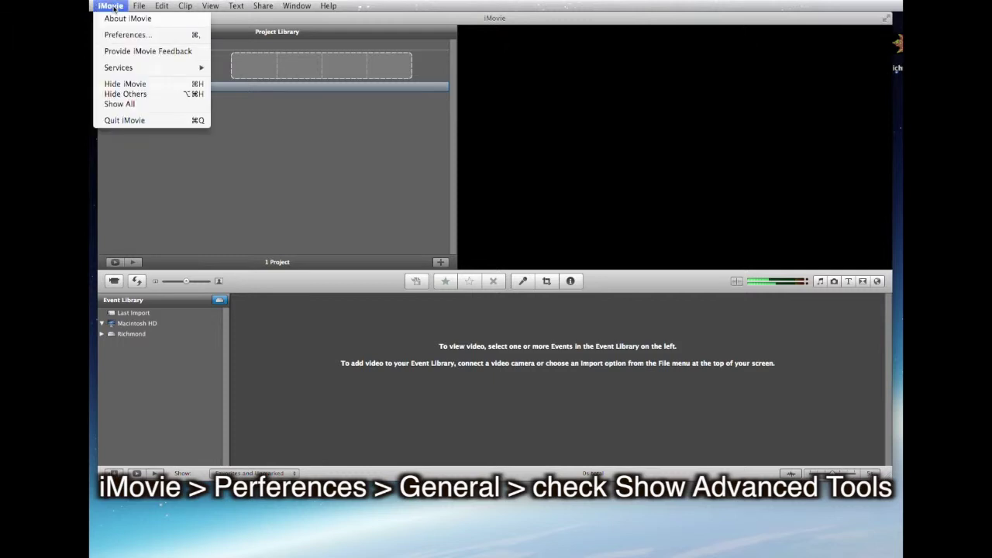
left_click(124, 35)
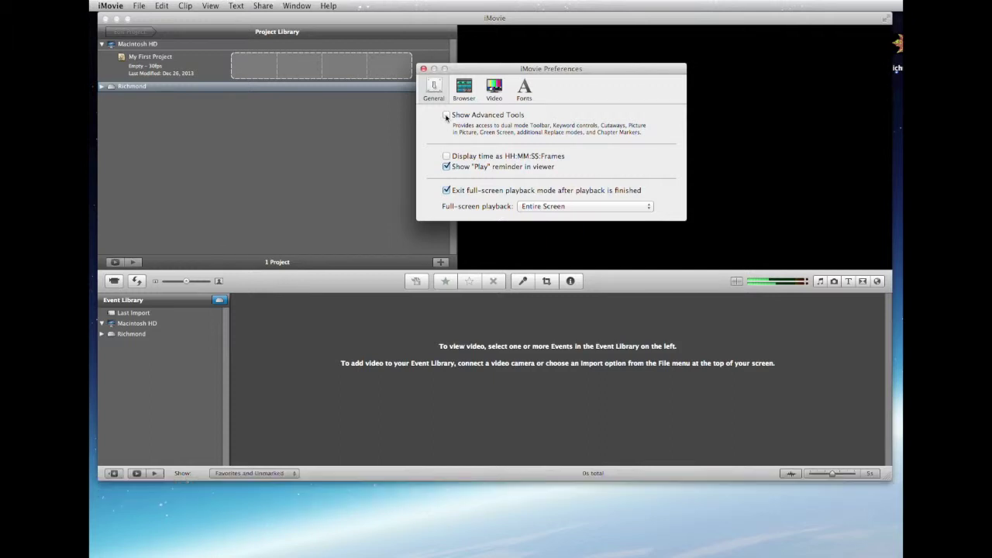
left_click(446, 115)
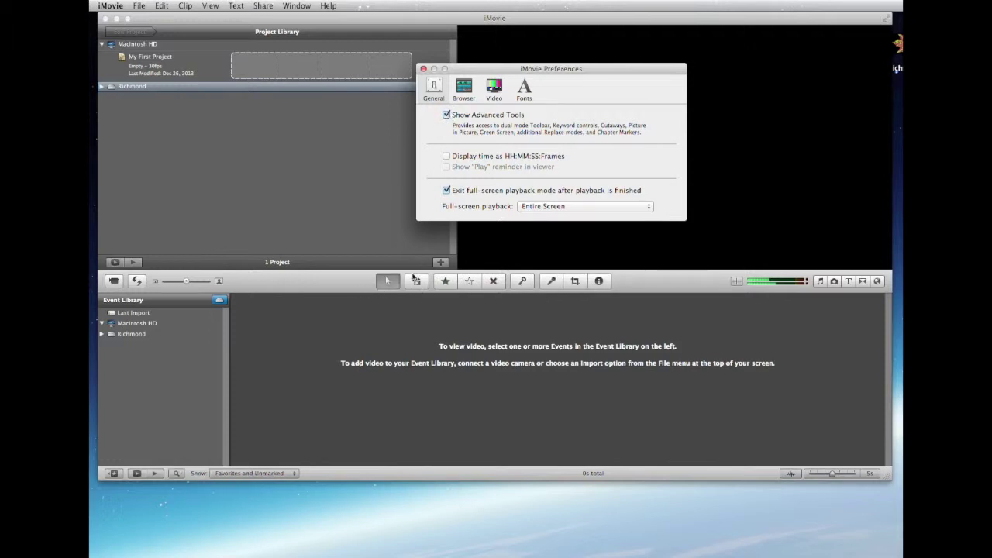
left_click(447, 114)
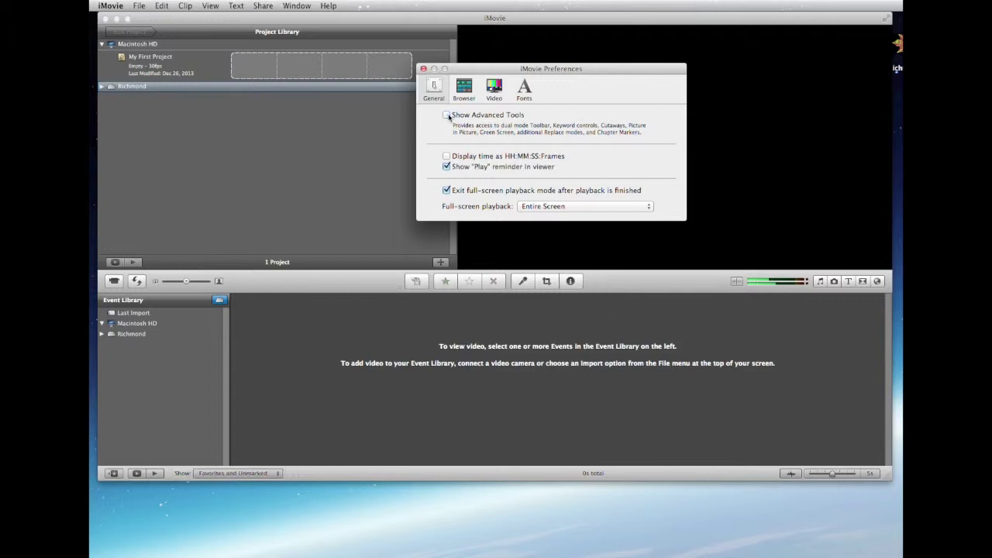
left_click(447, 115)
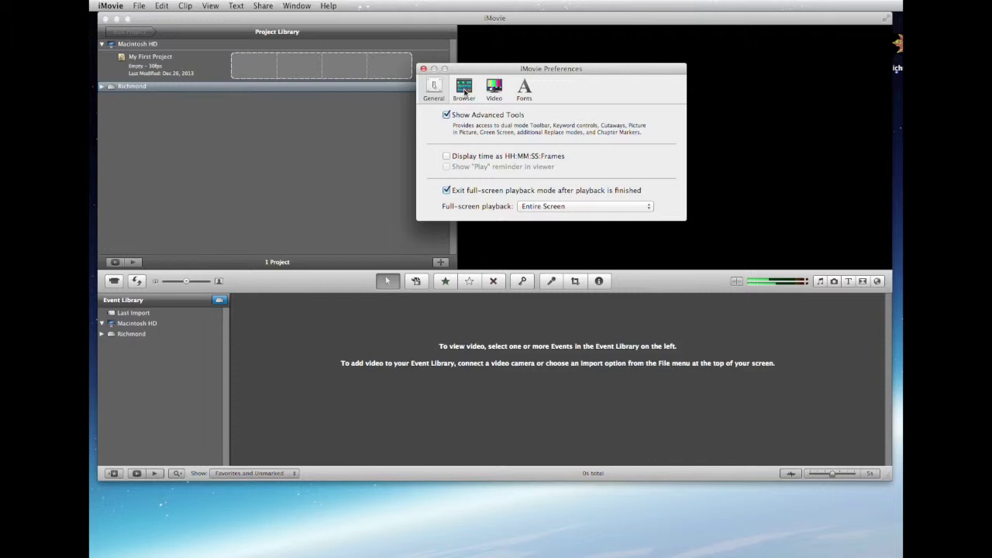
- Enable Show Fine Tuning controls in the browser preferences and close the preferences
left_click(464, 88)
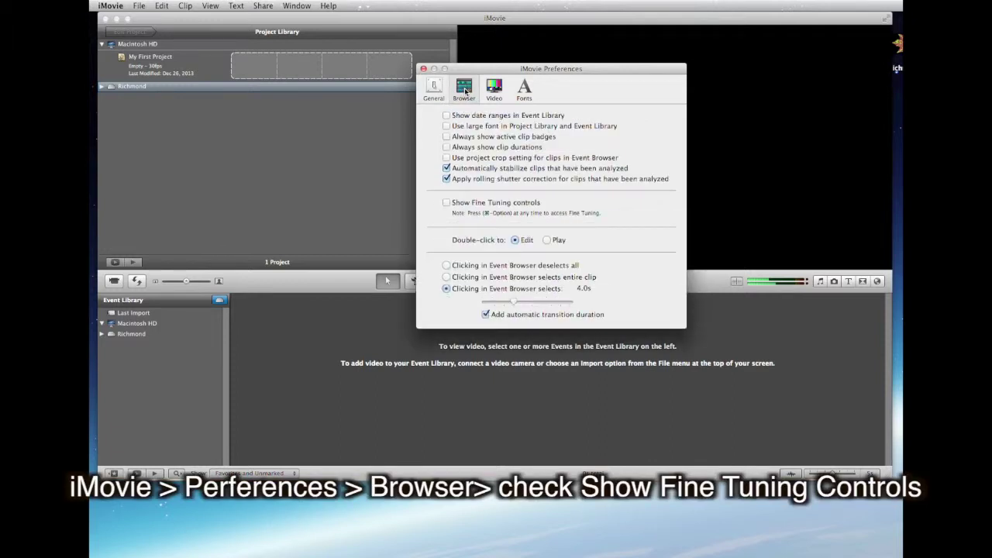
left_click(447, 203)
left_click(424, 69)
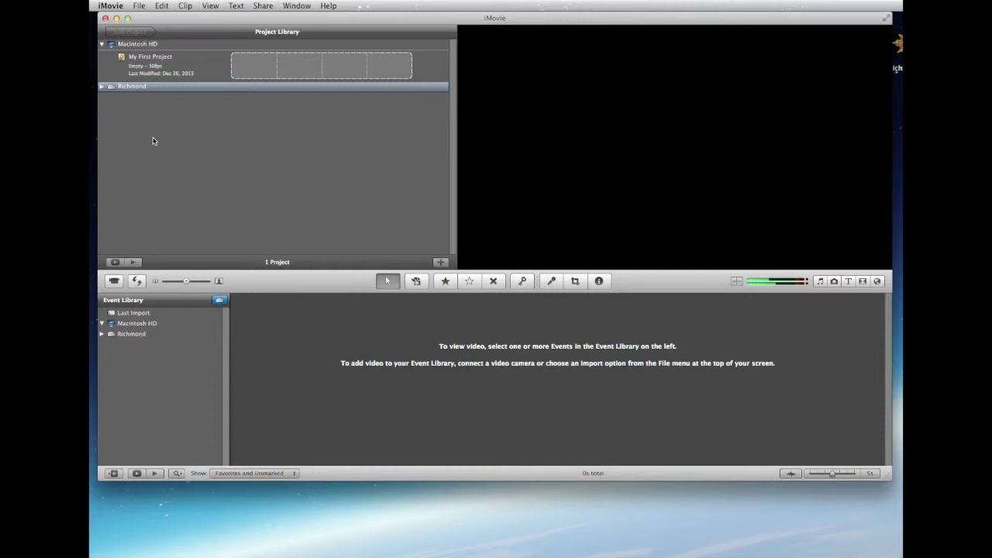
- Swap the positions of the events and projects areas, and expand the Richmond drive in the Event Library
left_click(137, 280)
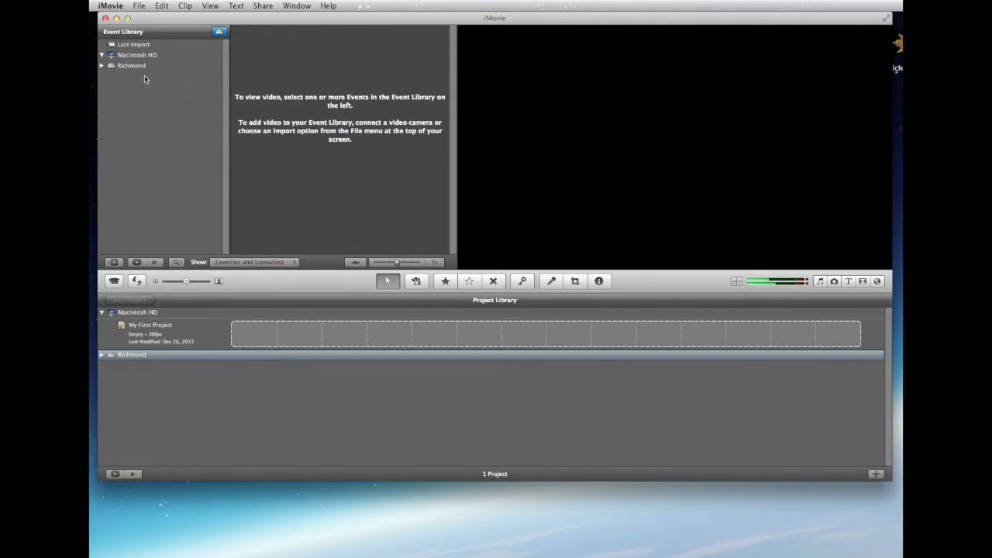
left_click(102, 66)
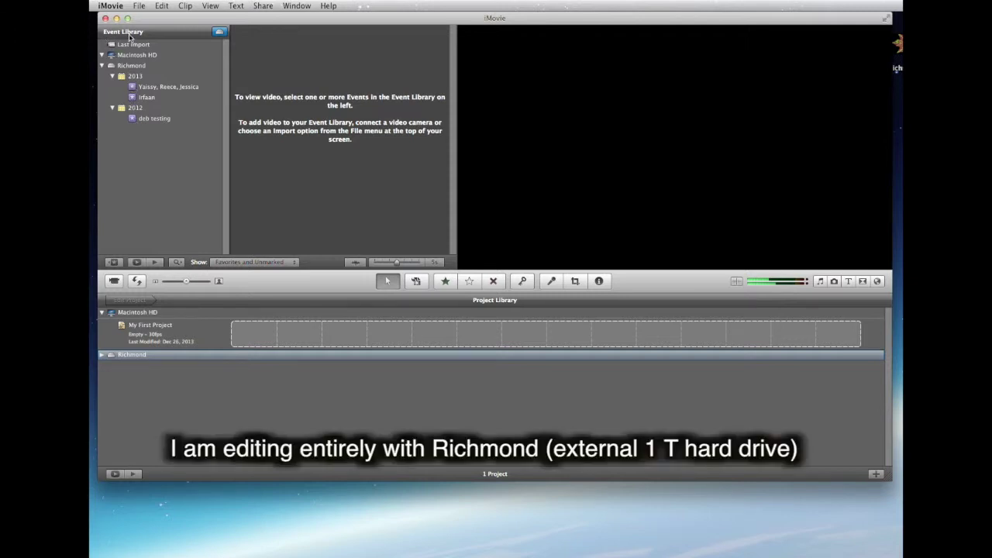
- View the clips of the 2013 and 2012 events on the Richmond drive, ending with the 2012 event selected
left_click(148, 119)
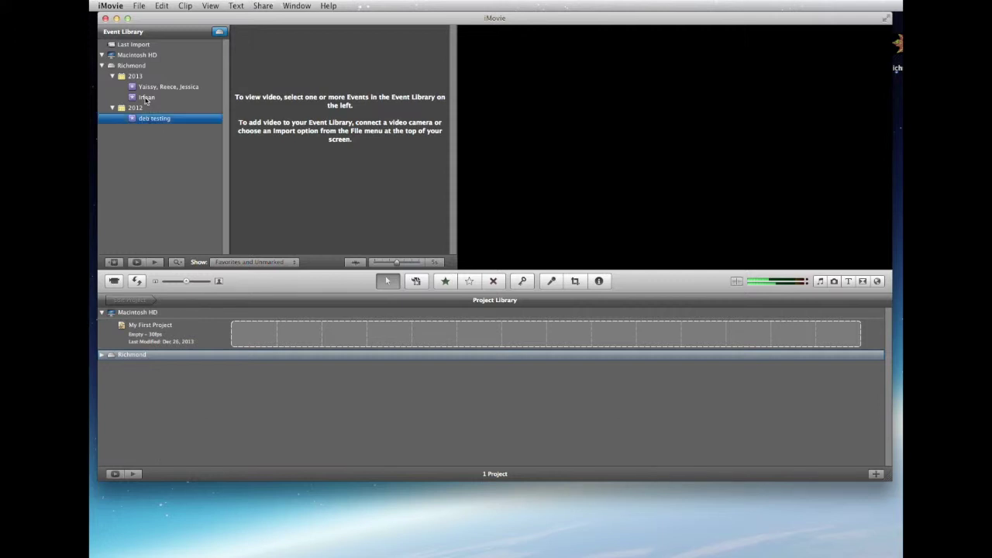
left_click(137, 99)
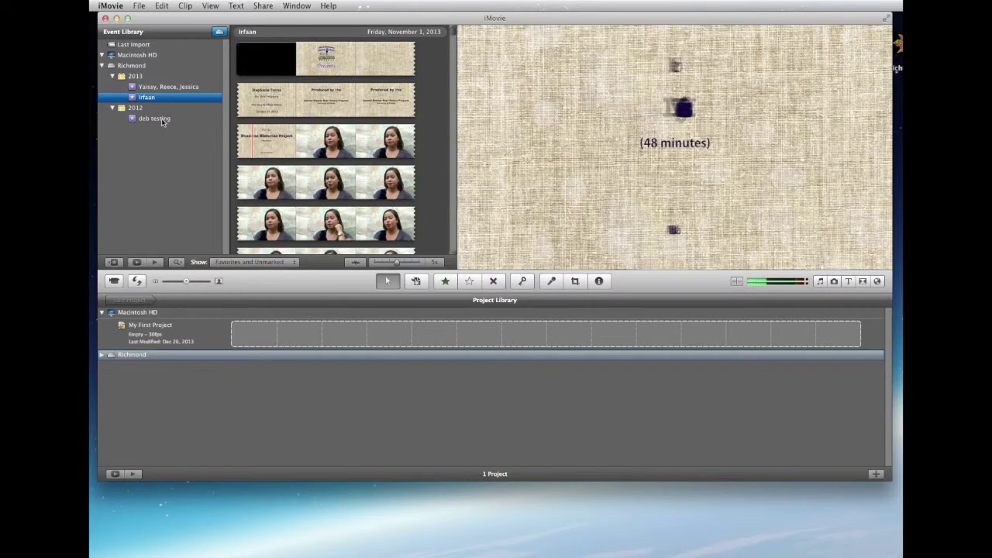
left_click(148, 121)
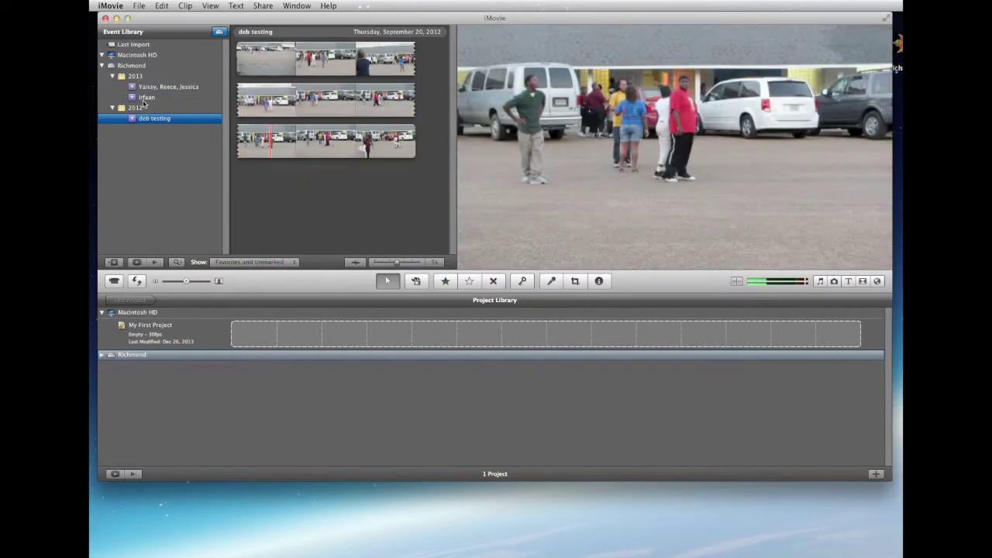
left_click(143, 99)
left_click(147, 88)
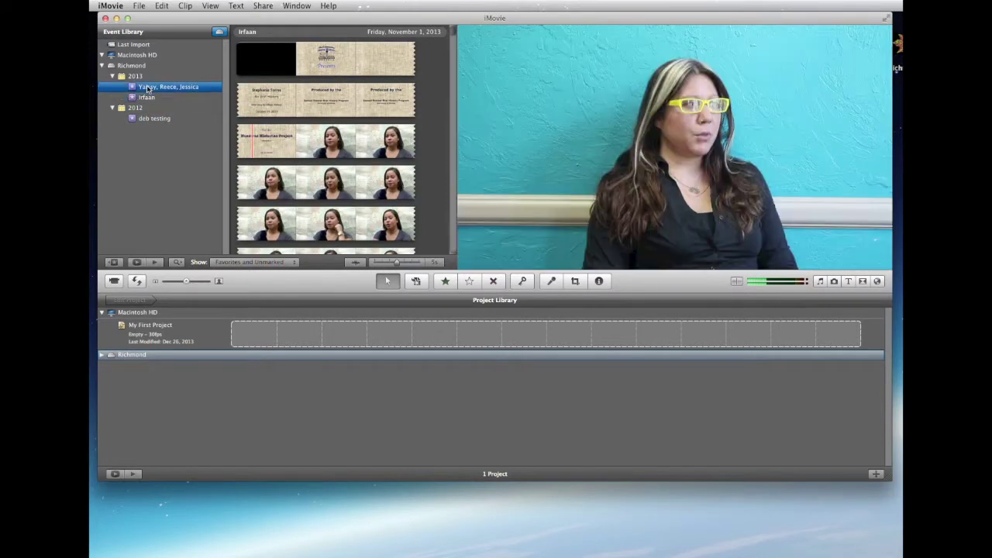
left_click(146, 119)
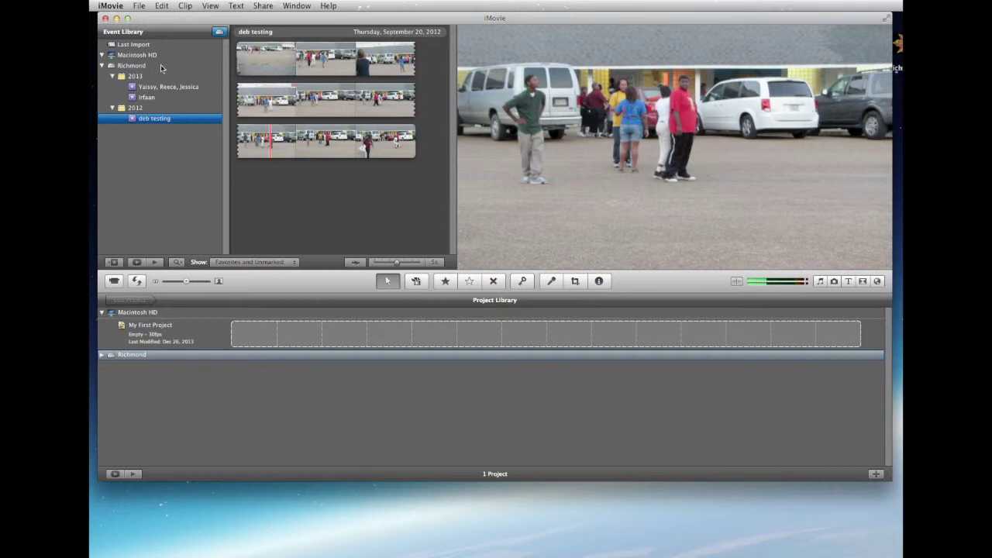
- Open the dialog for importing movie files from disk
left_click(140, 6)
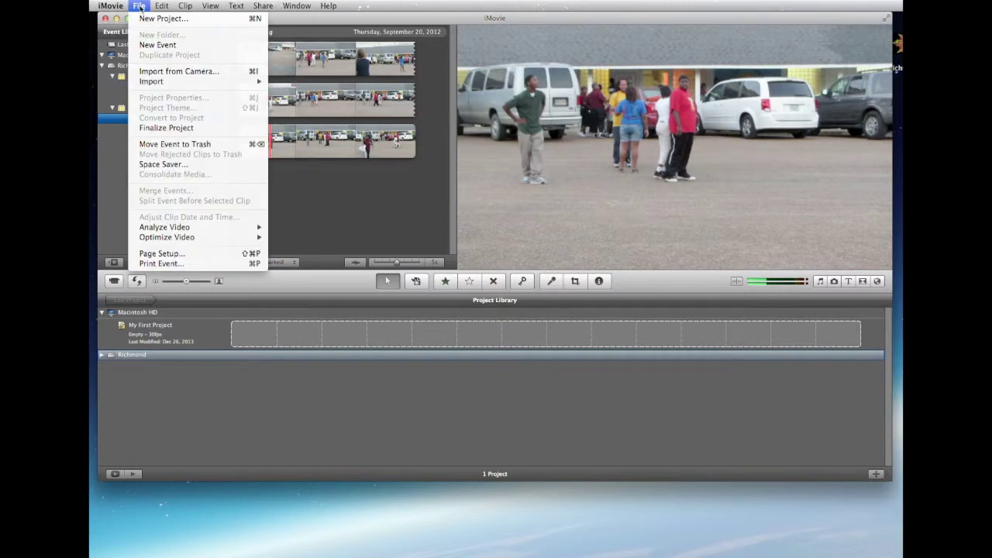
mouse_move(152, 83)
left_click(285, 82)
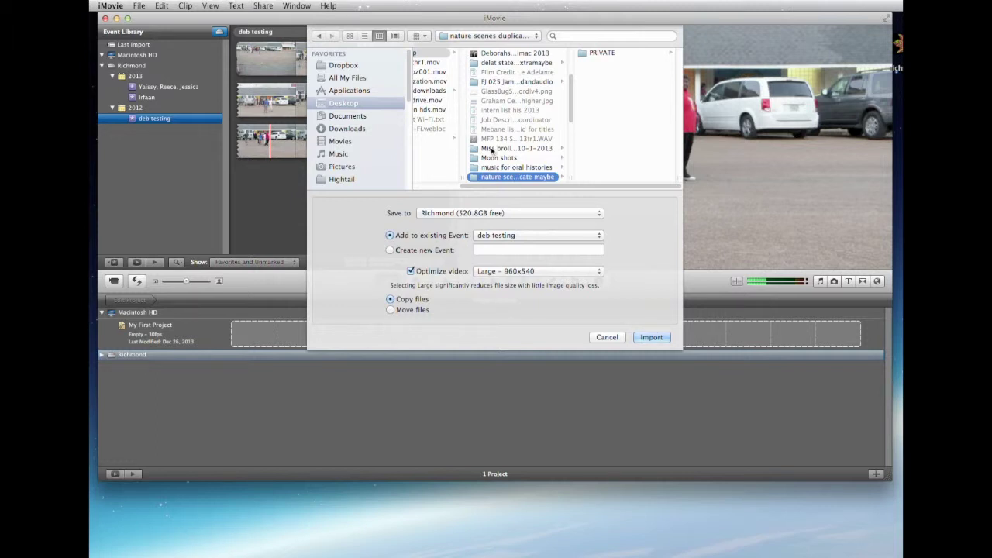
- Look through the 001all on Richmond folder on the Richmond drive for footage to import
scroll(491, 155, "left", 3)
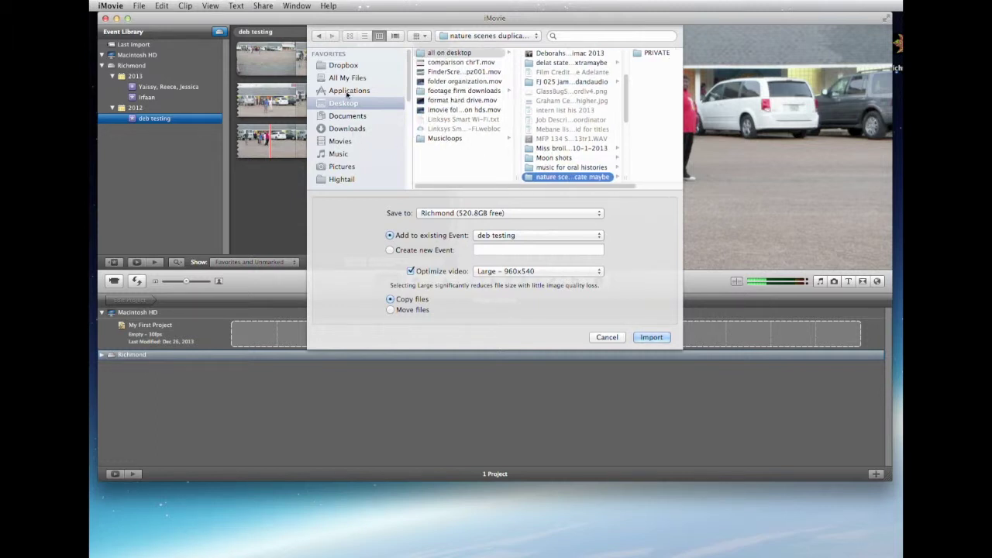
scroll(368, 160, "down", 5)
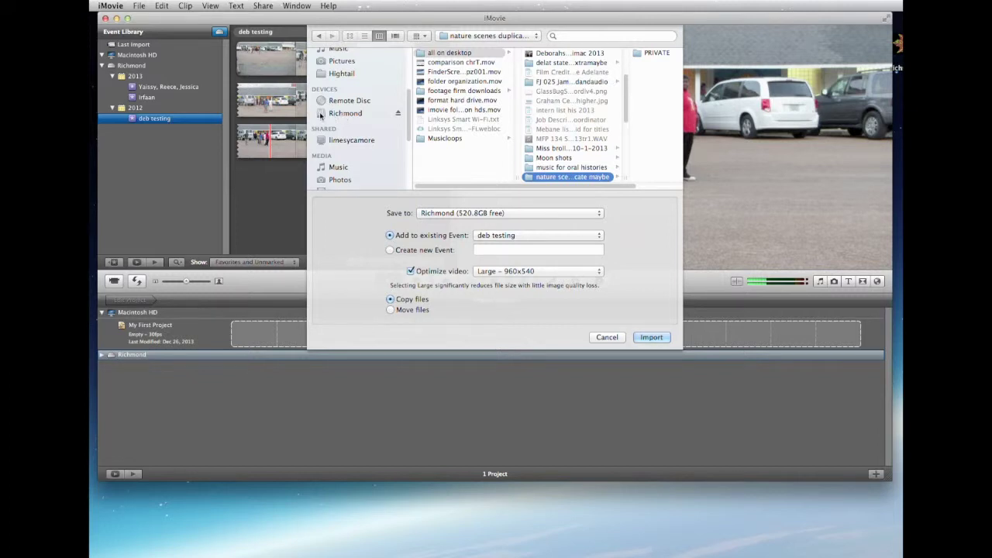
left_click(320, 115)
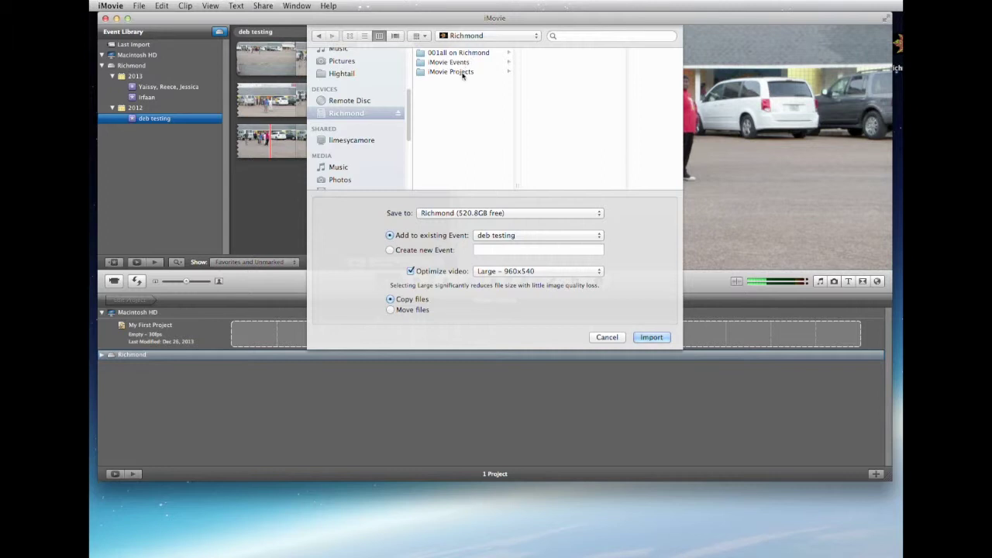
left_click(421, 54)
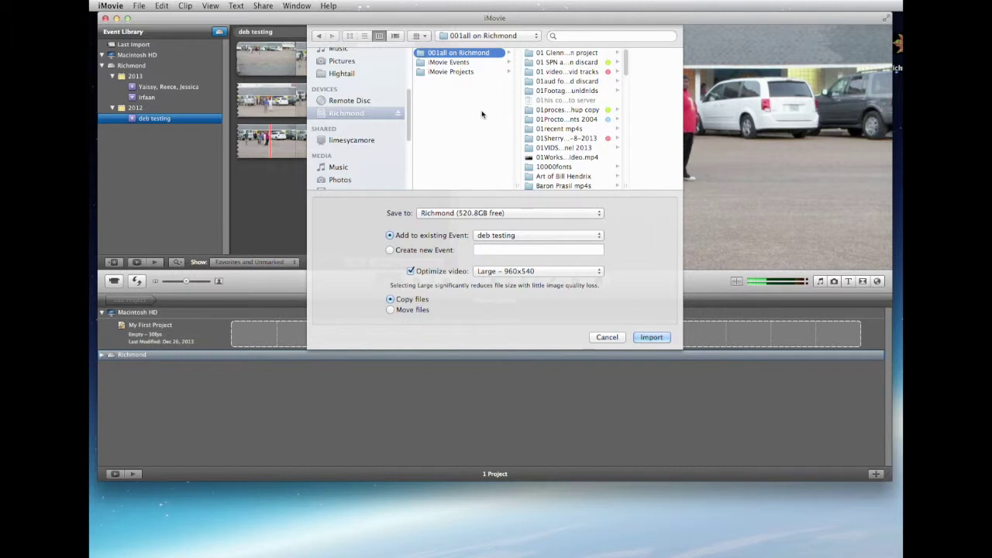
scroll(579, 144, "down", 2)
scroll(581, 149, "down", 1)
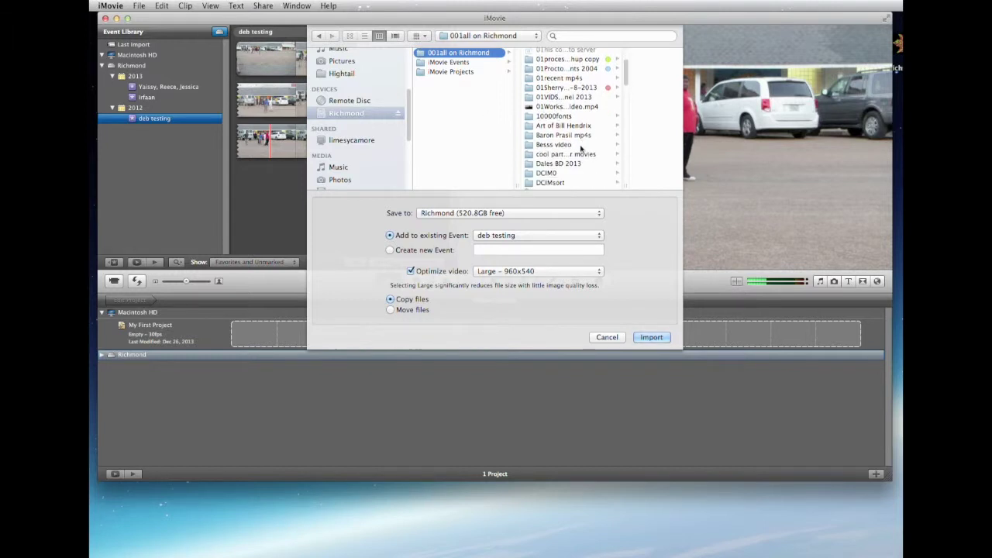
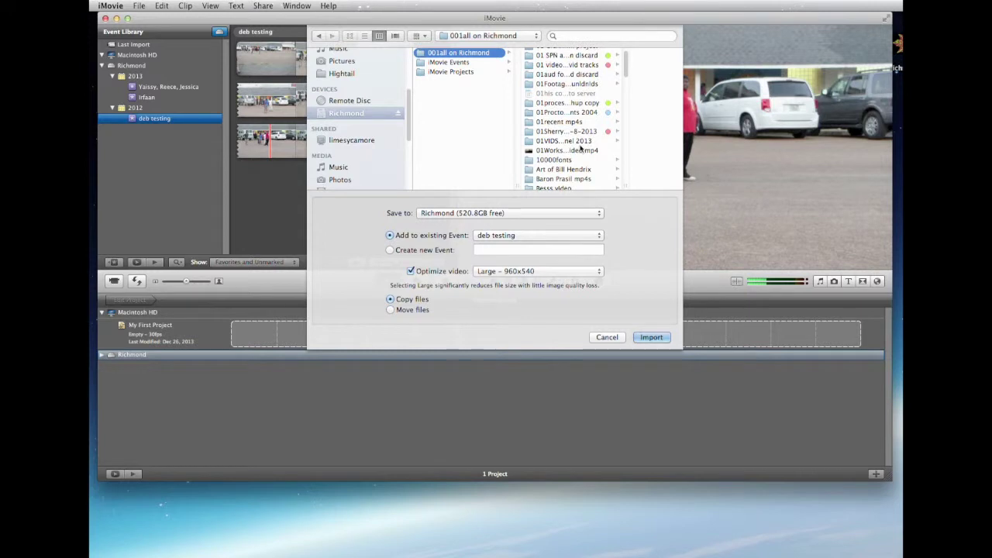
scroll(578, 148, "down", 10)
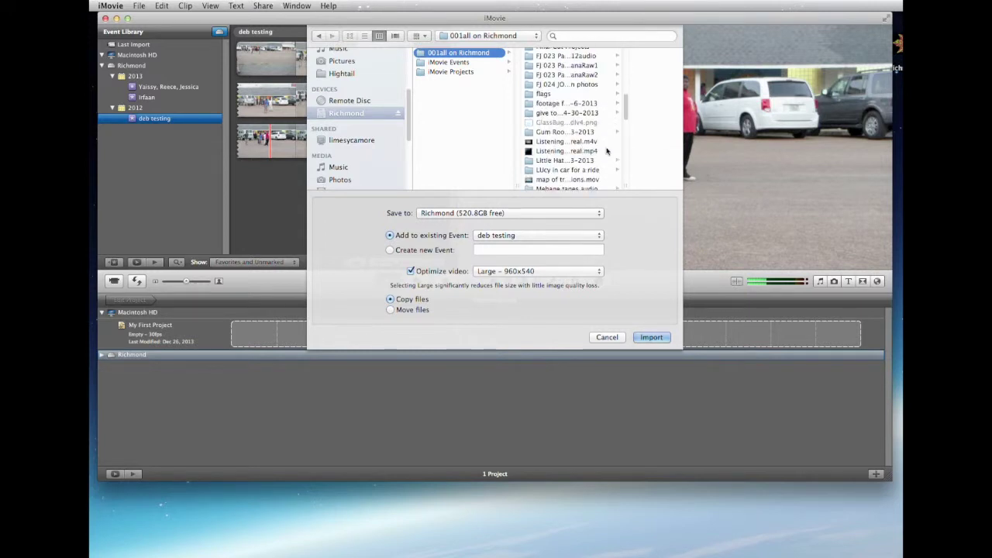
scroll(606, 151, "down", 3)
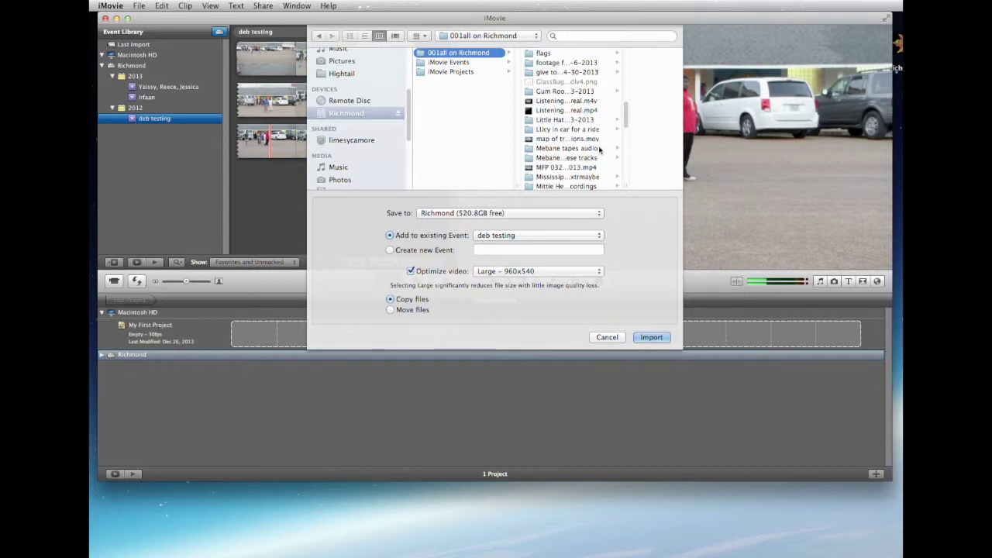
scroll(606, 149, "down", 3)
scroll(606, 149, "down", 3)
scroll(605, 148, "down", 3)
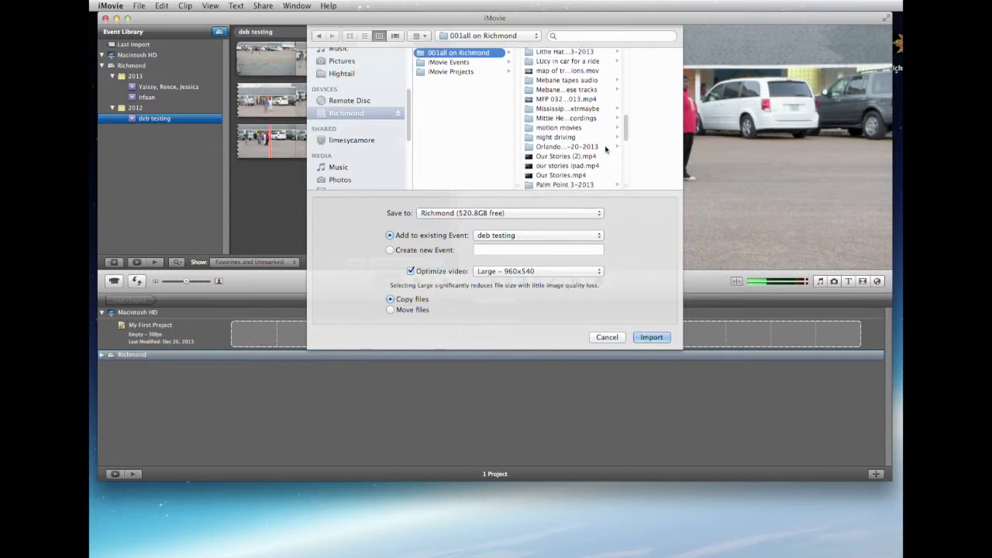
scroll(605, 150, "down", 9)
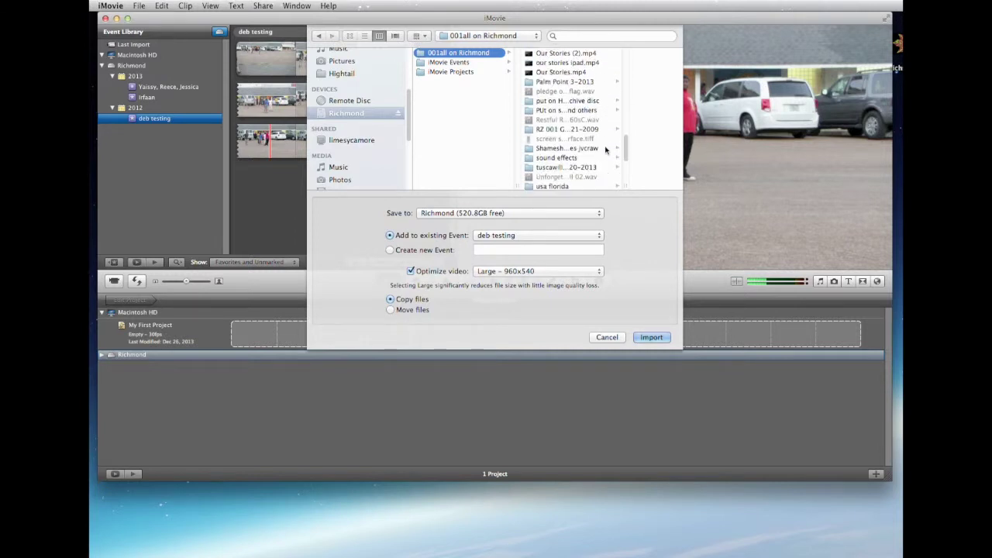
scroll(606, 149, "up", 2)
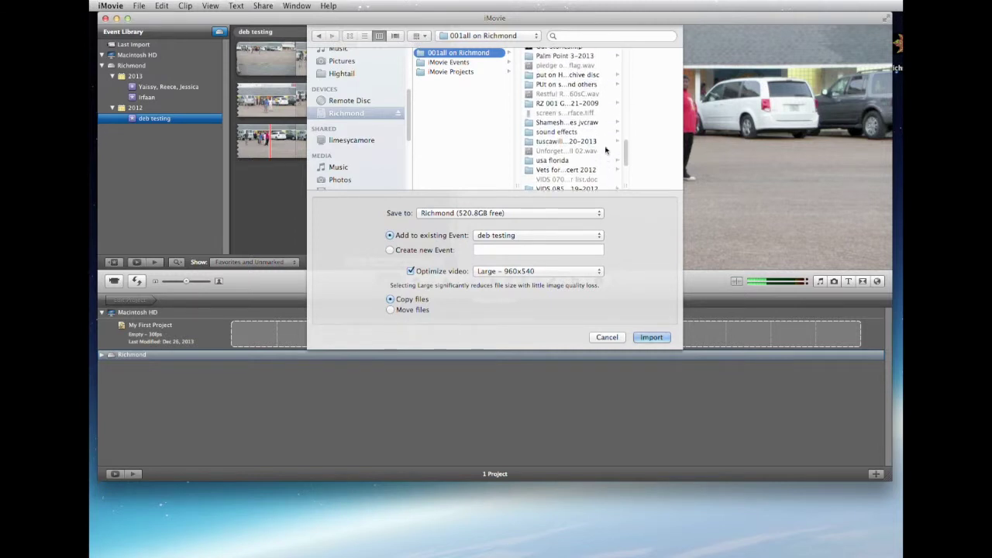
scroll(605, 149, "up", 1)
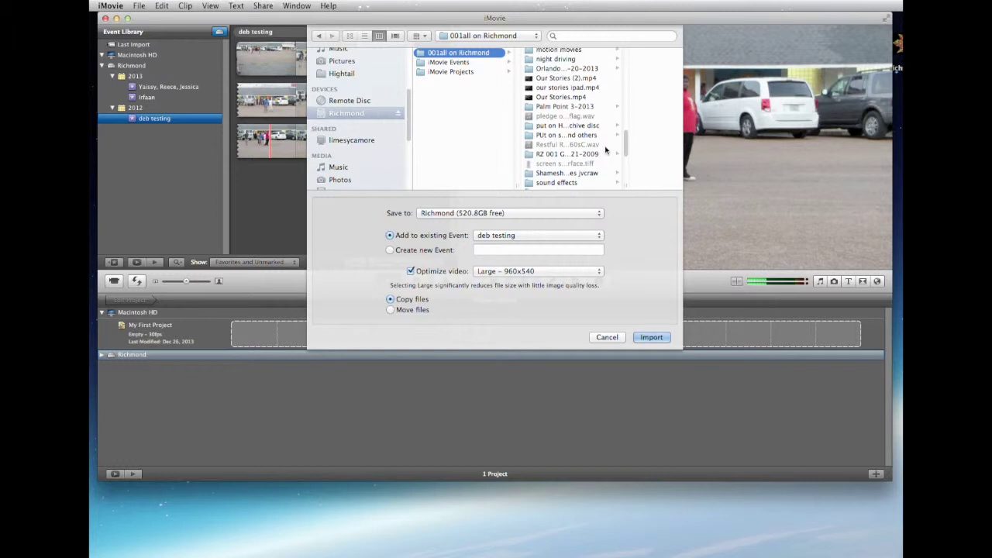
scroll(606, 150, "up", 5)
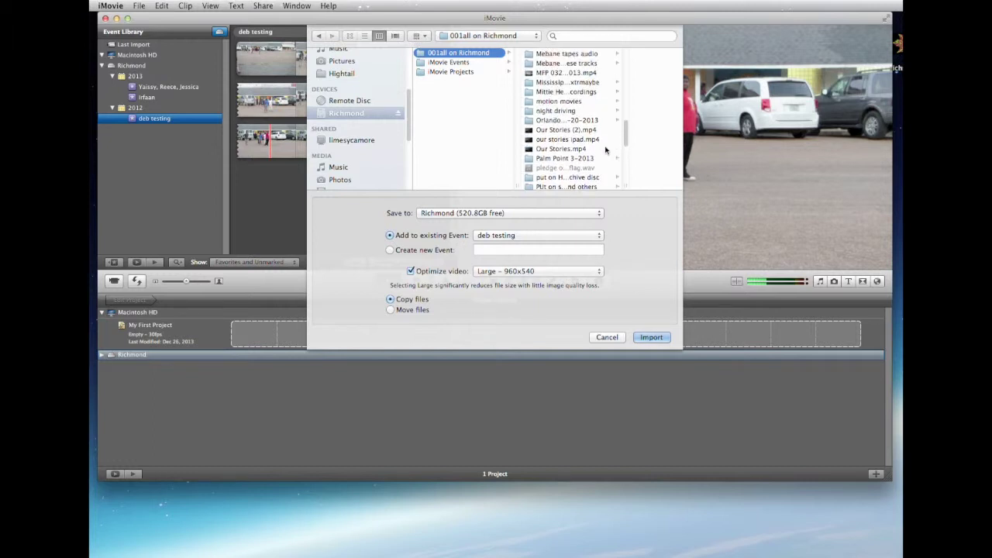
scroll(606, 150, "down", 5)
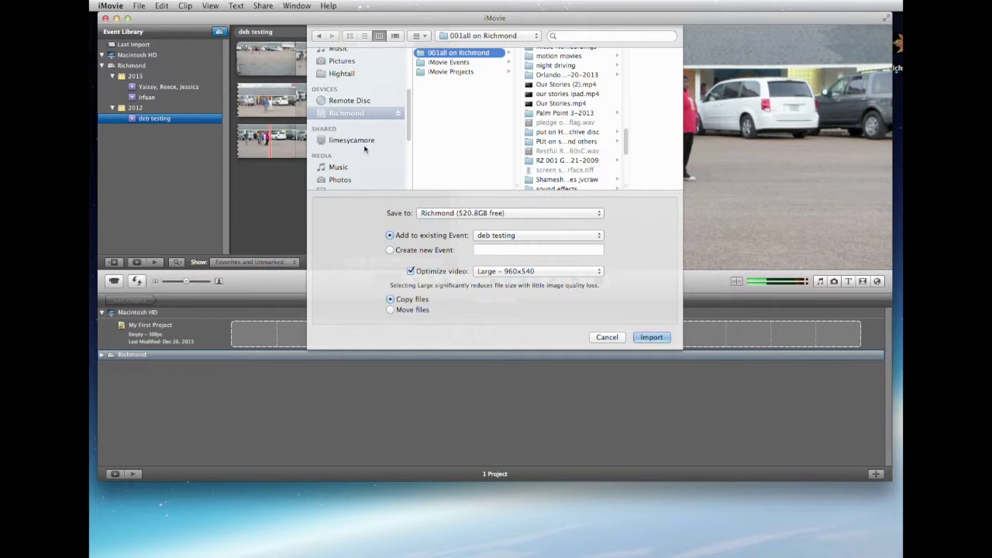
- Select spider slow.mov in the all on desktop folder on the Desktop as the movie to import
scroll(362, 145, "up", 4)
scroll(347, 115, "up", 1)
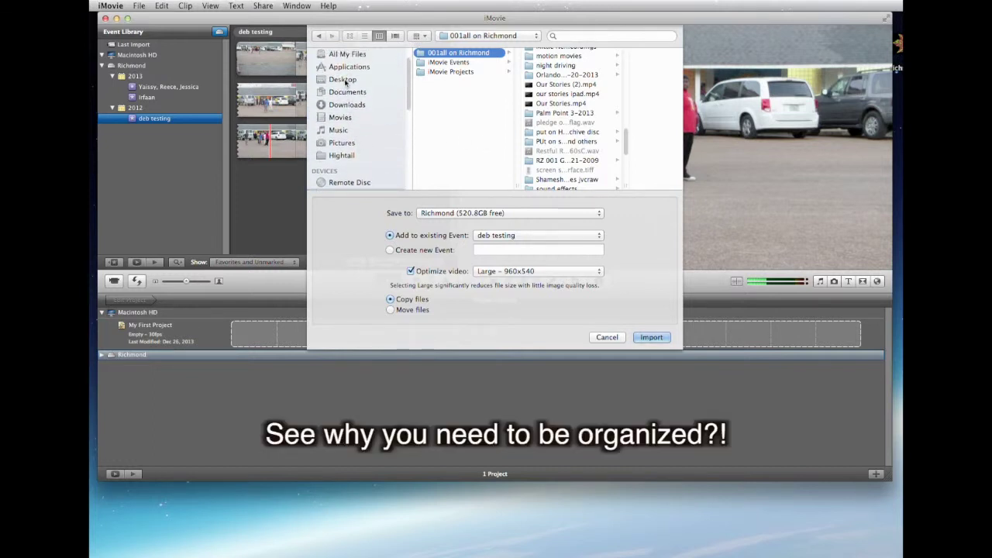
left_click(344, 80)
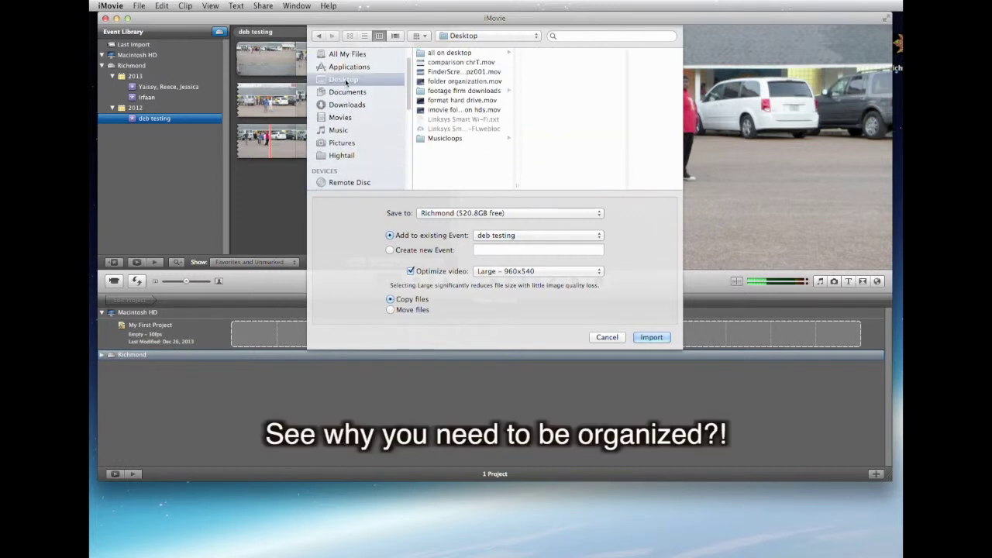
left_click(430, 54)
scroll(586, 122, "down", 6)
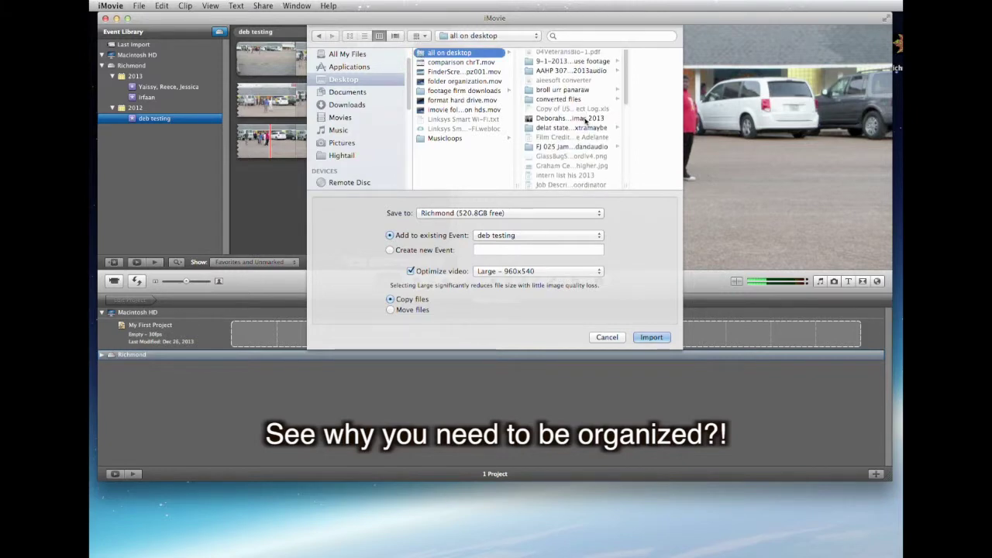
scroll(565, 131, "down", 1)
left_click(528, 138)
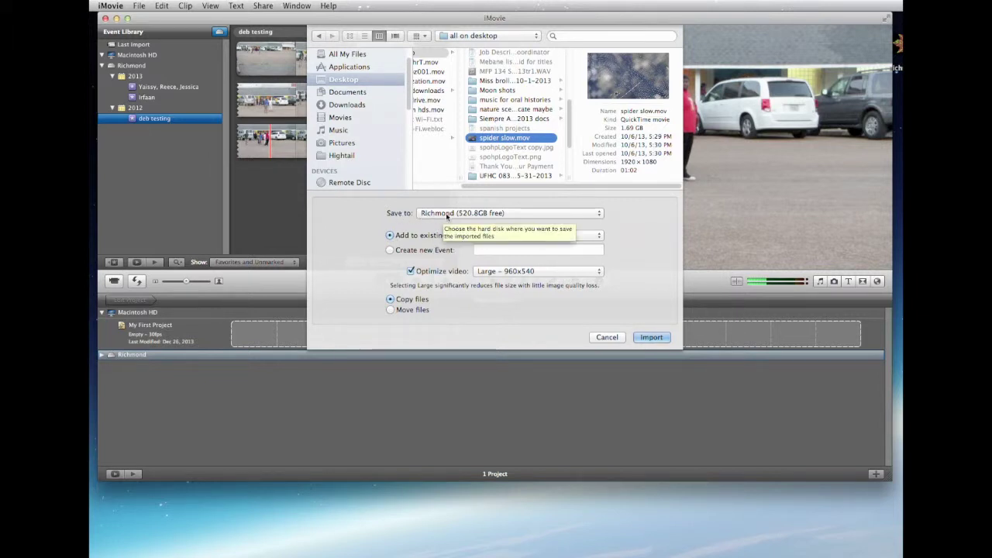
- Import the selected movie into a new event named tutorial tester on the Richmond drive, copying the file and optimizing it at Large - 960x540
left_click(524, 214)
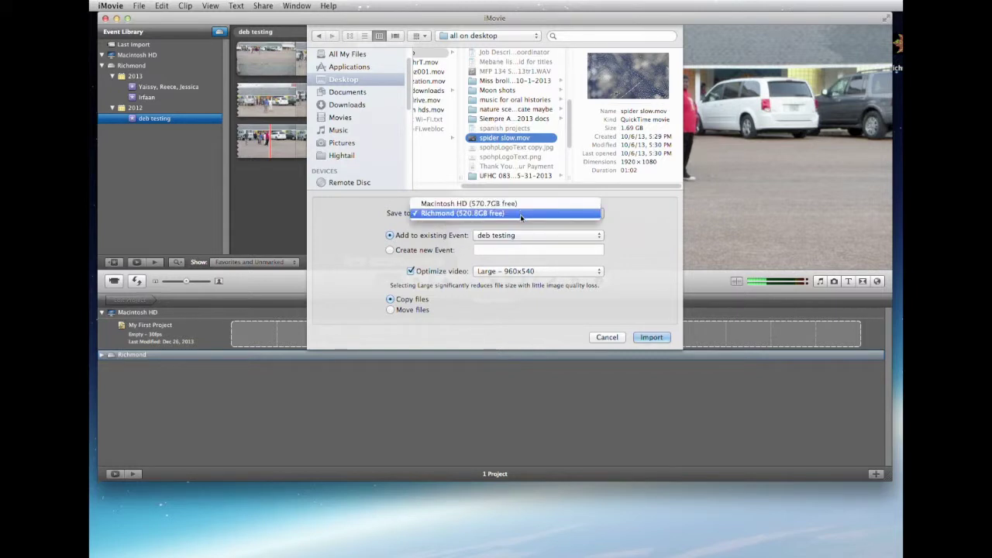
left_click(523, 214)
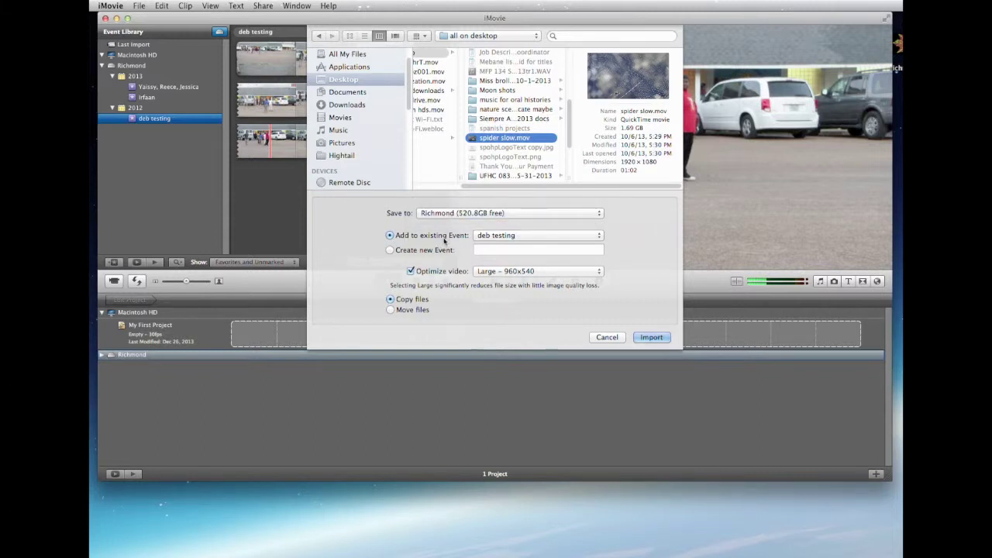
left_click(389, 251)
left_click(485, 248)
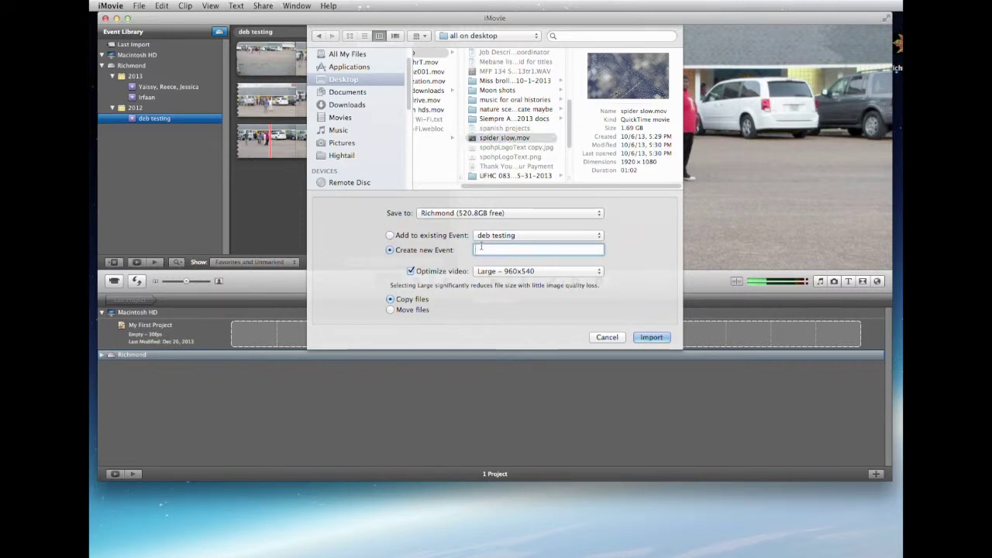
type("tutorial tester")
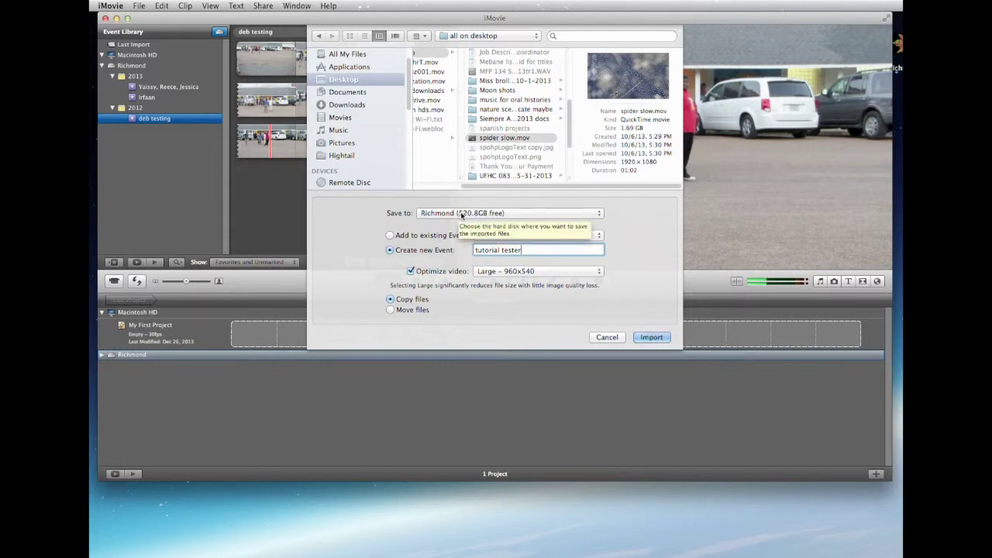
left_click(639, 337)
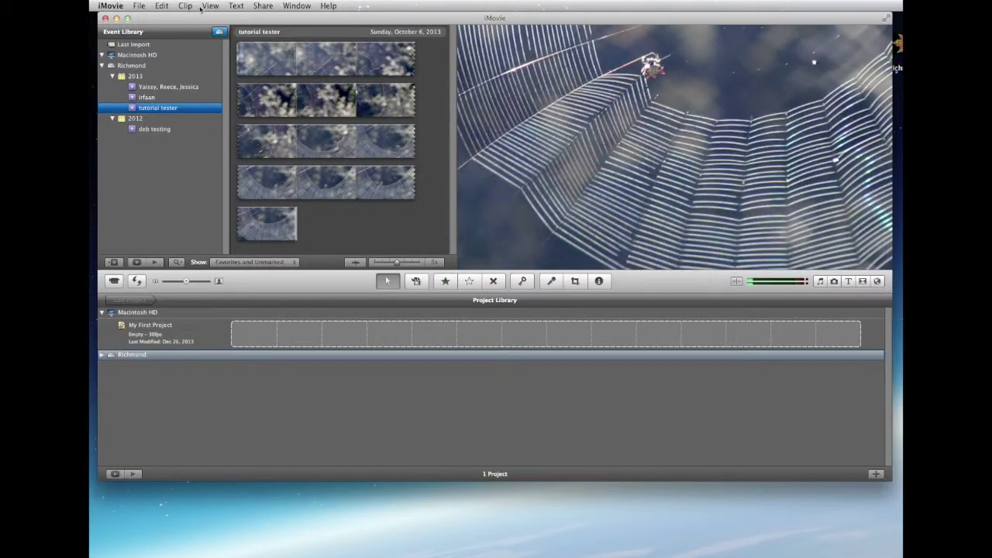
- Turn on Audio Skimming, skim through the spider clip in the tutorial tester event, and turn Audio Skimming off again
left_click(162, 6)
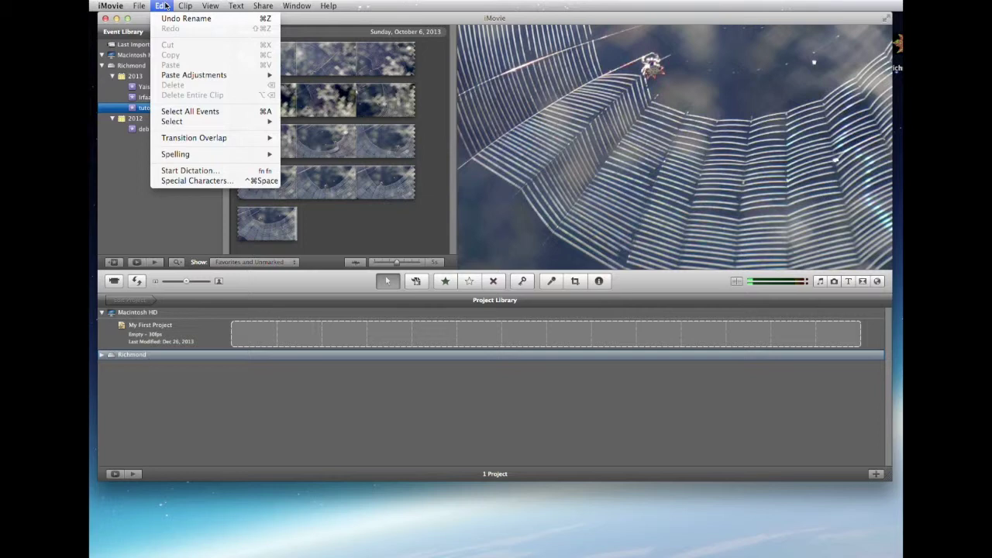
mouse_move(182, 10)
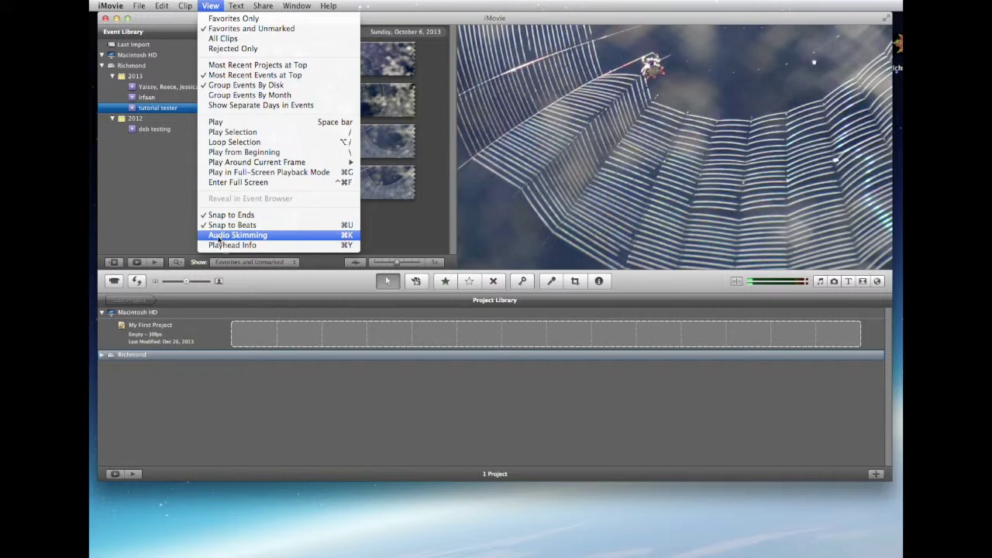
left_click(219, 237)
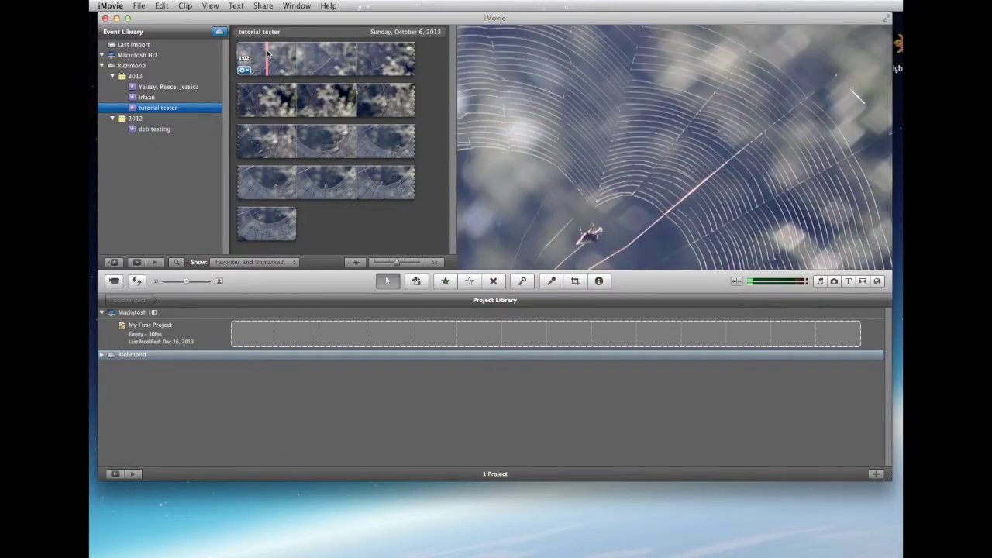
left_click(186, 6)
mouse_move(207, 6)
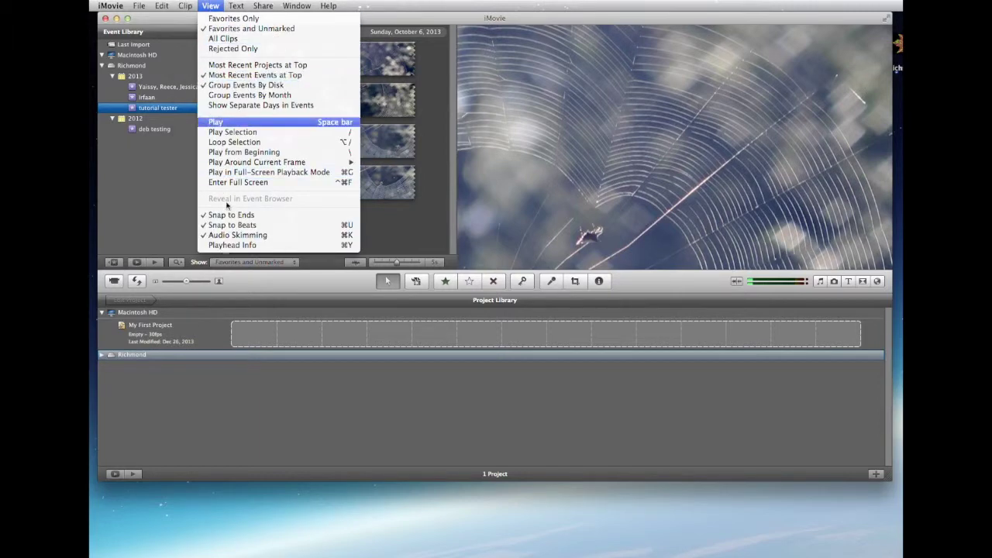
left_click(233, 235)
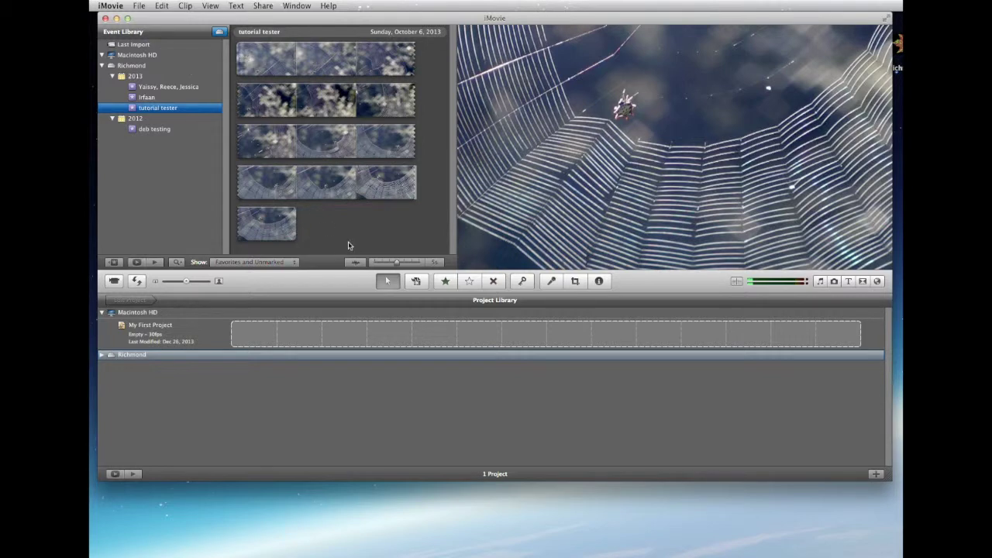
- Import the 2013 new iMac movie from the all on desktop folder into the existing tutorial tester event on the Richmond drive
left_click(141, 7)
mouse_move(189, 81)
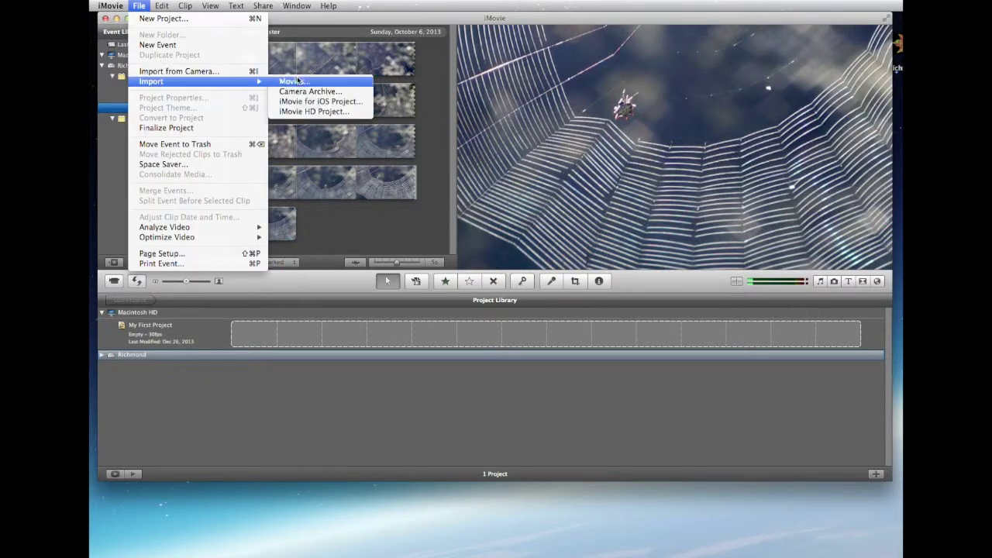
left_click(300, 82)
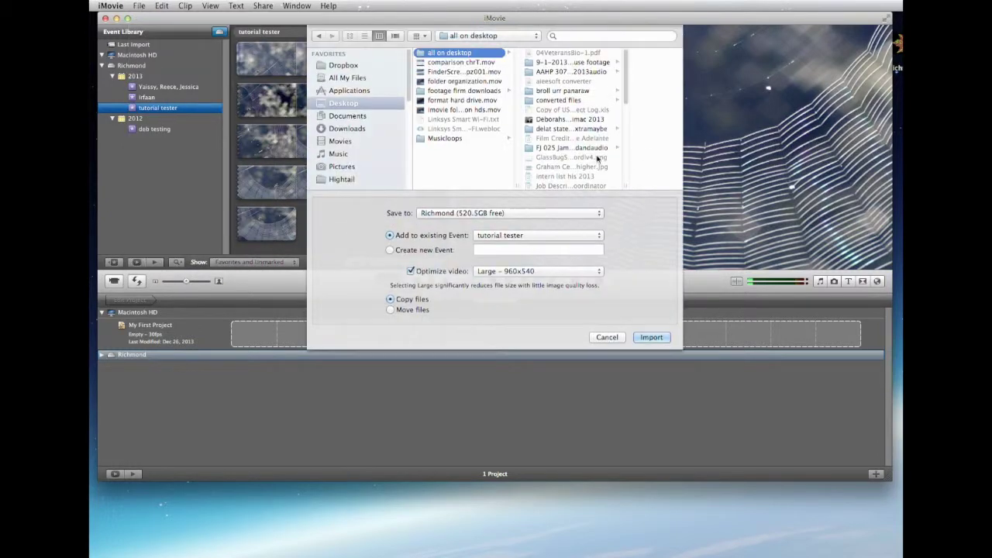
left_click(551, 121)
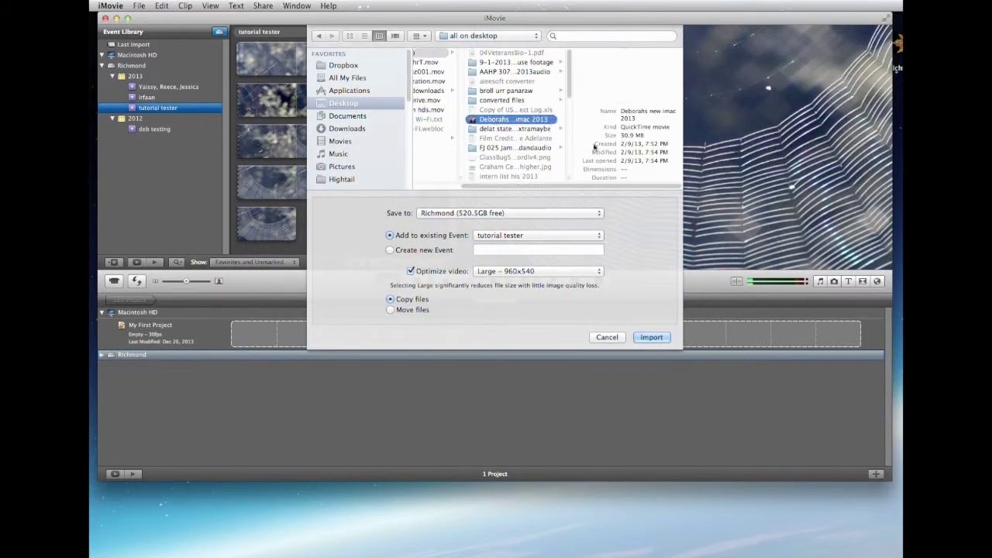
left_click(651, 337)
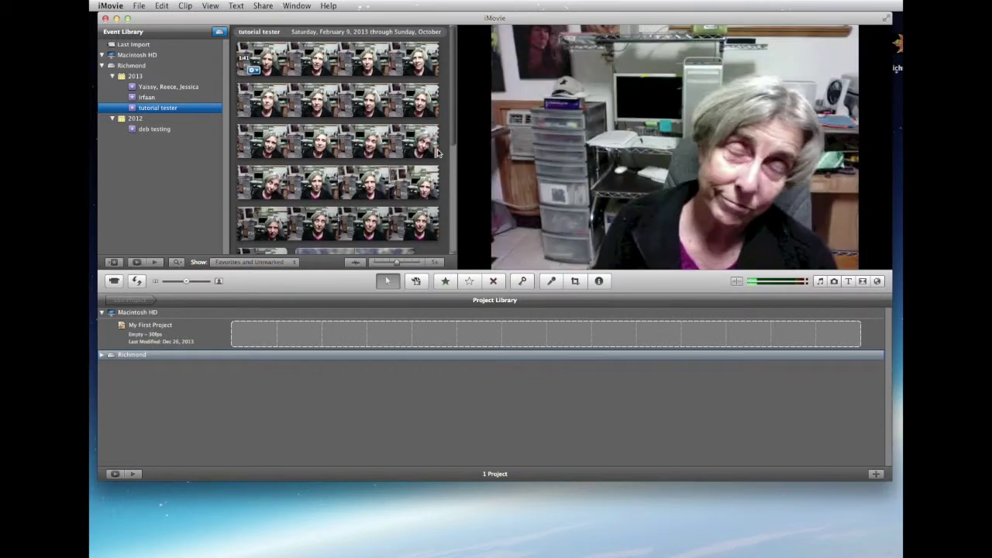
- Bring the spider footage into view in the event and resize the application window slightly wider and shorter
left_click_drag(456, 125, 456, 221)
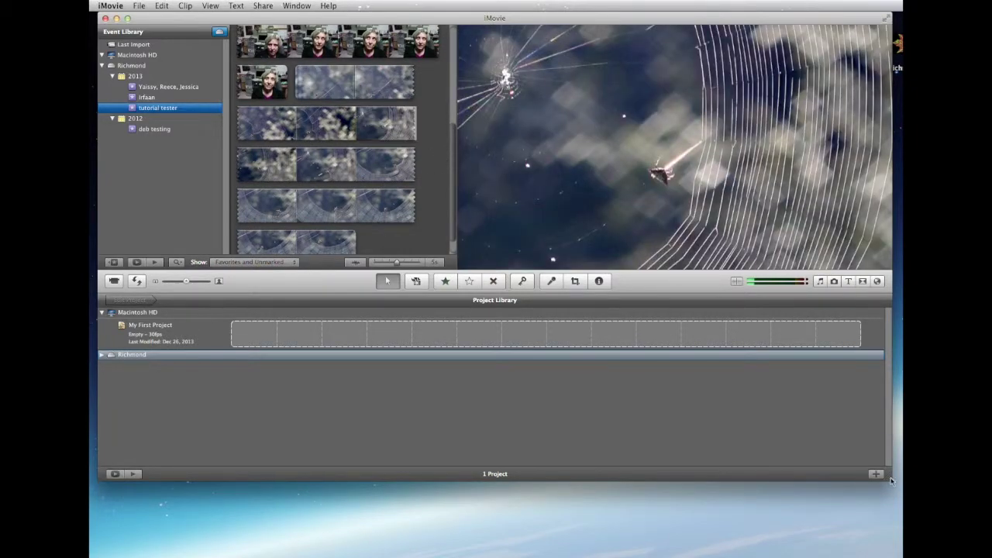
mouse_move(889, 480)
left_mouse_down()
mouse_move(991, 467)
mouse_move(991, 457)
mouse_move(991, 467)
mouse_move(895, 465)
left_mouse_up()
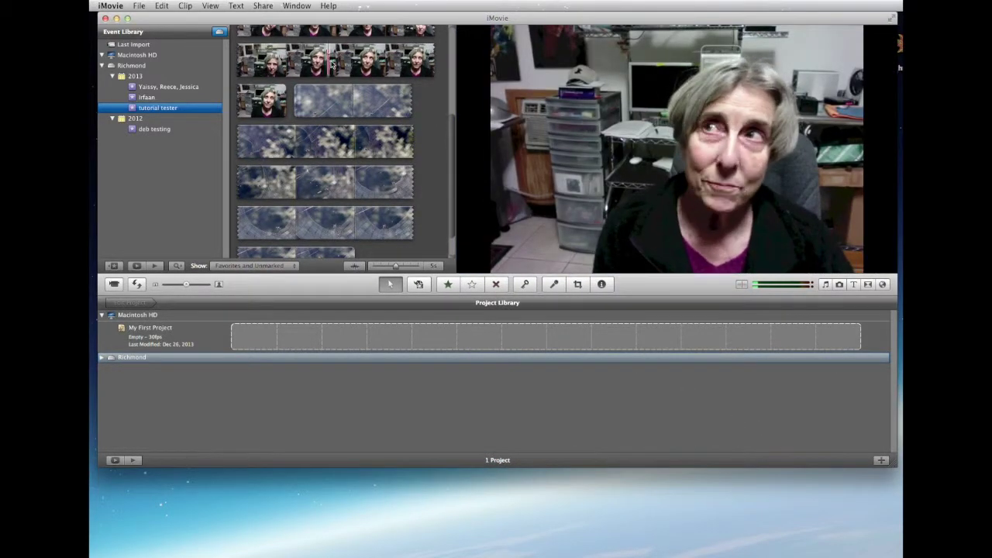
- Try Audio Skimming on the event's two imported clips, switching it on and back off
left_click(210, 6)
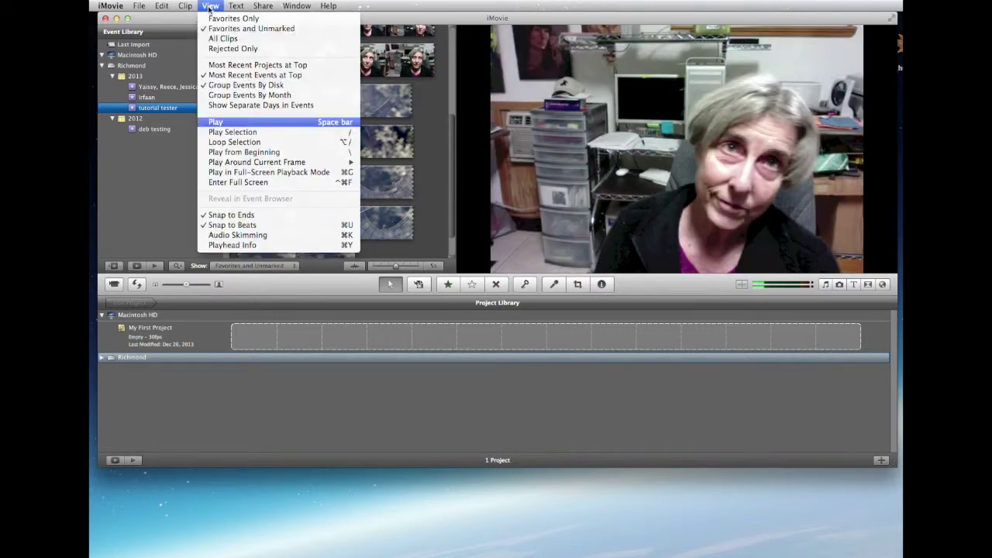
left_click(224, 235)
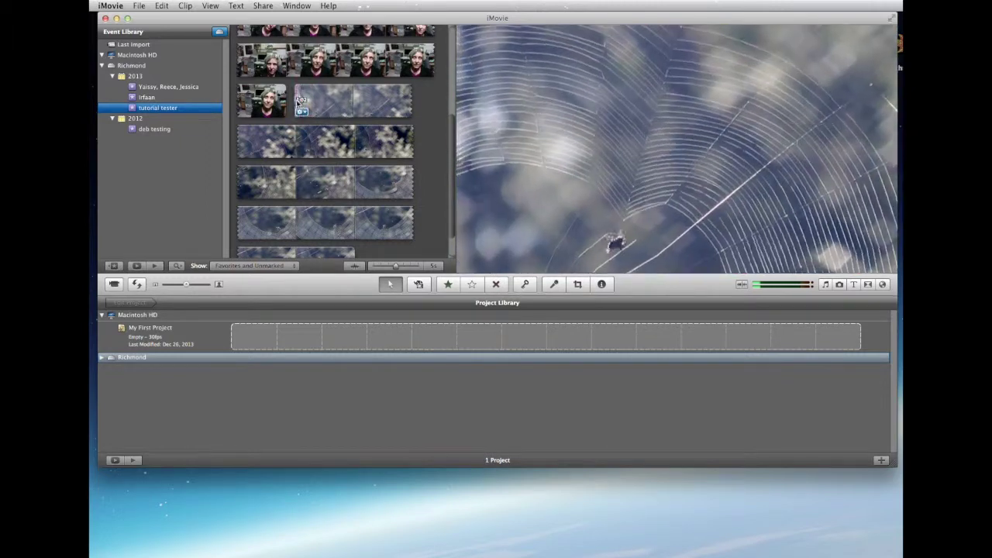
left_click(211, 6)
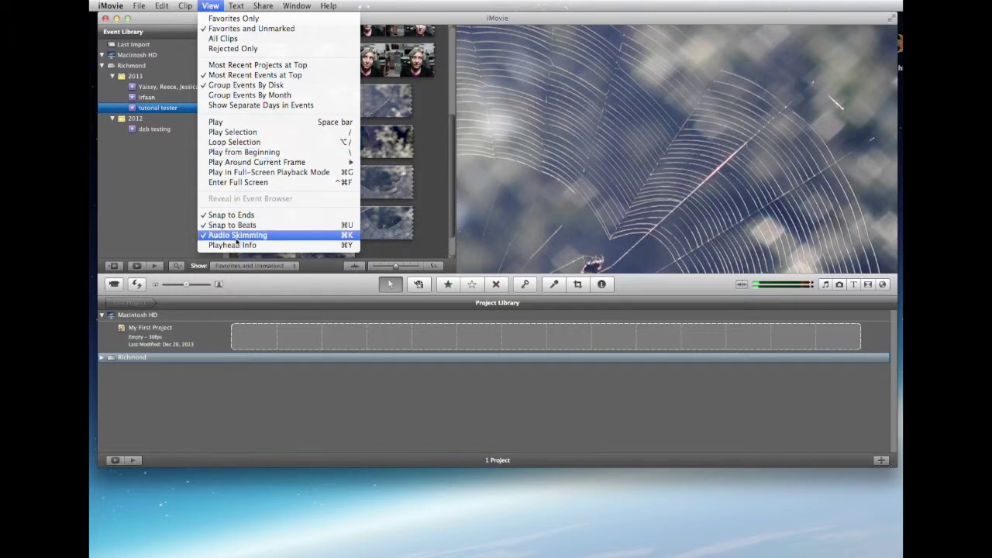
left_click(239, 235)
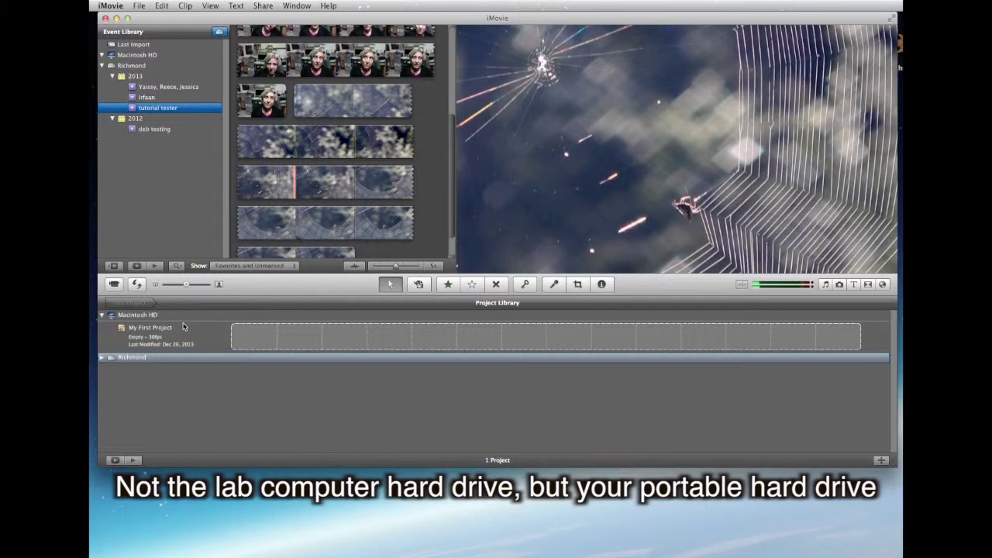
- Create a project named tutorial tester on the Richmond drive with No Theme, Widescreen (16:9) and 30 fps - NTSC
left_click(105, 360)
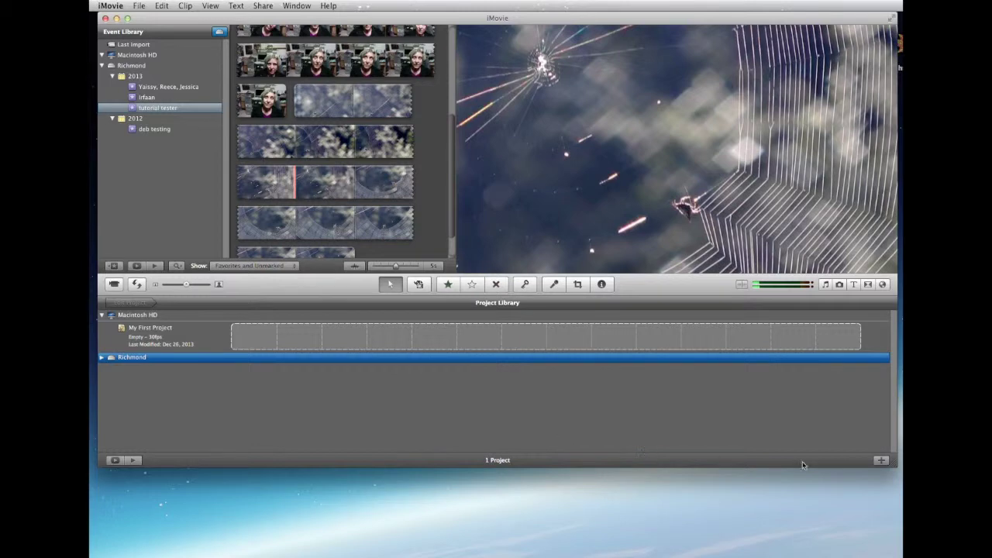
left_click(880, 460)
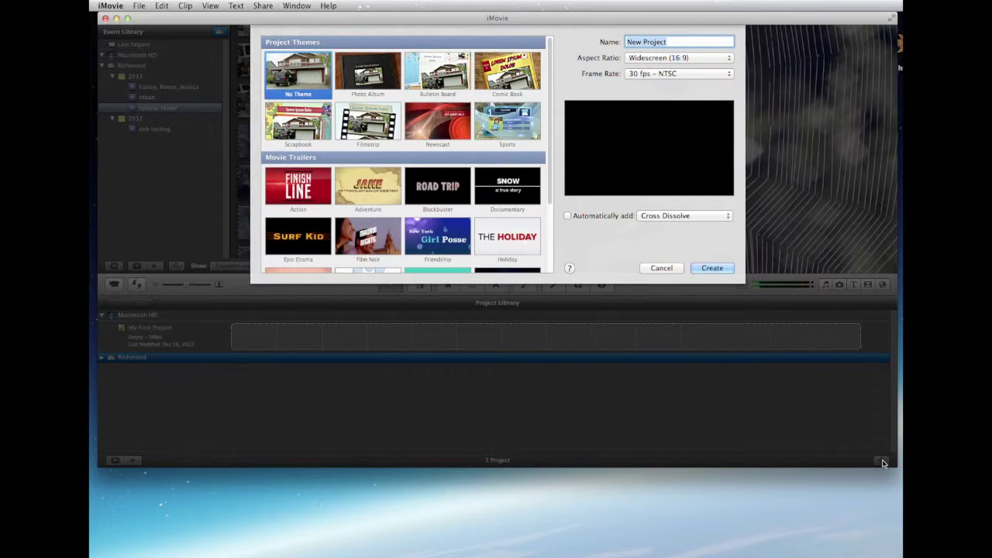
type("tutorial tester")
left_click(707, 267)
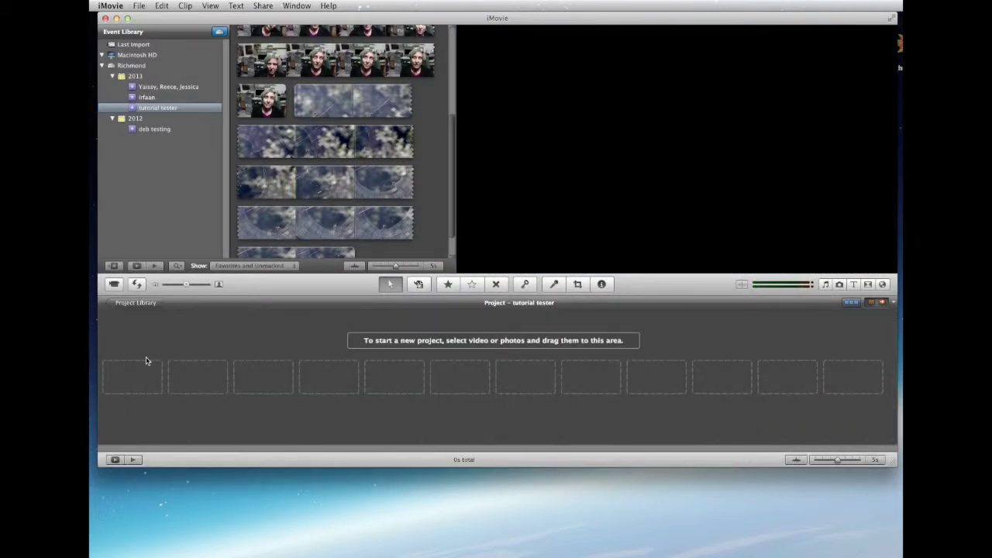
- View the new project in the Project Library and reopen the tutorial tester project for editing
left_click(138, 303)
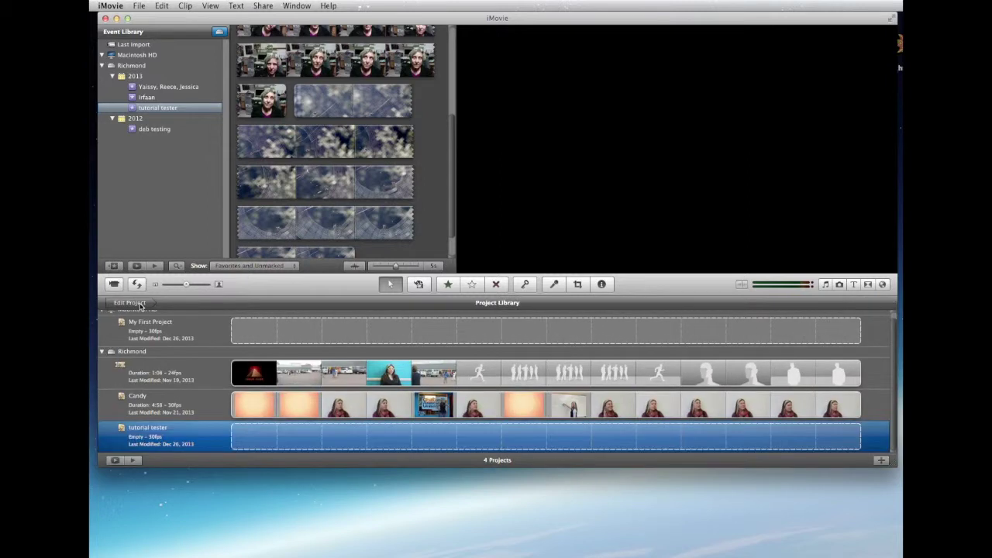
left_click(124, 304)
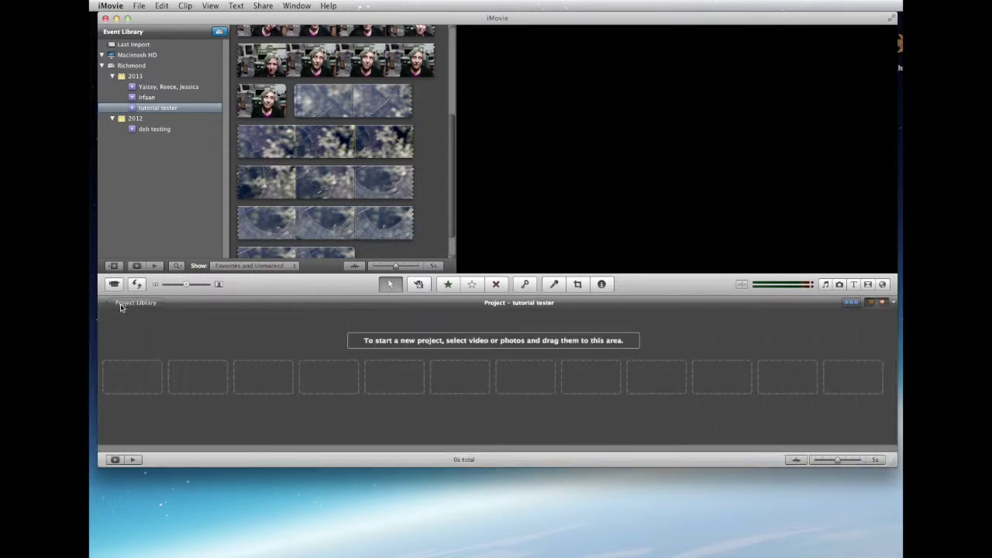
left_click(124, 304)
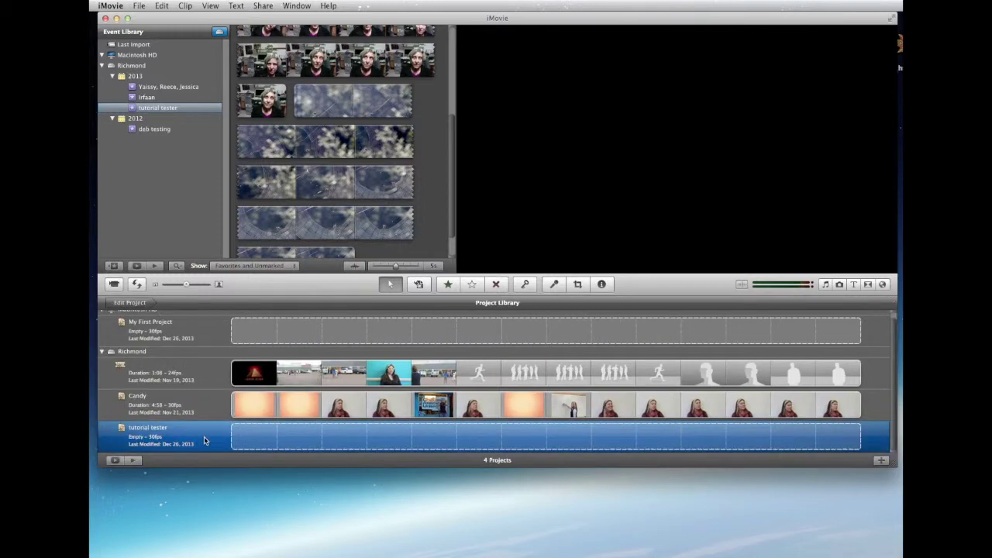
double_click(247, 436)
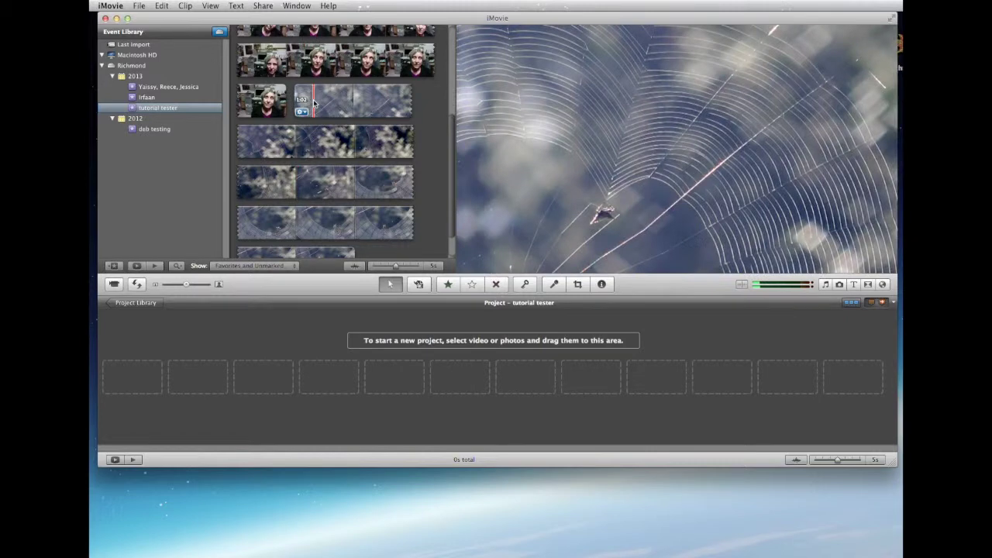
- Play the start of the spider clip and select a default-length range within its first row of frames
key("space")
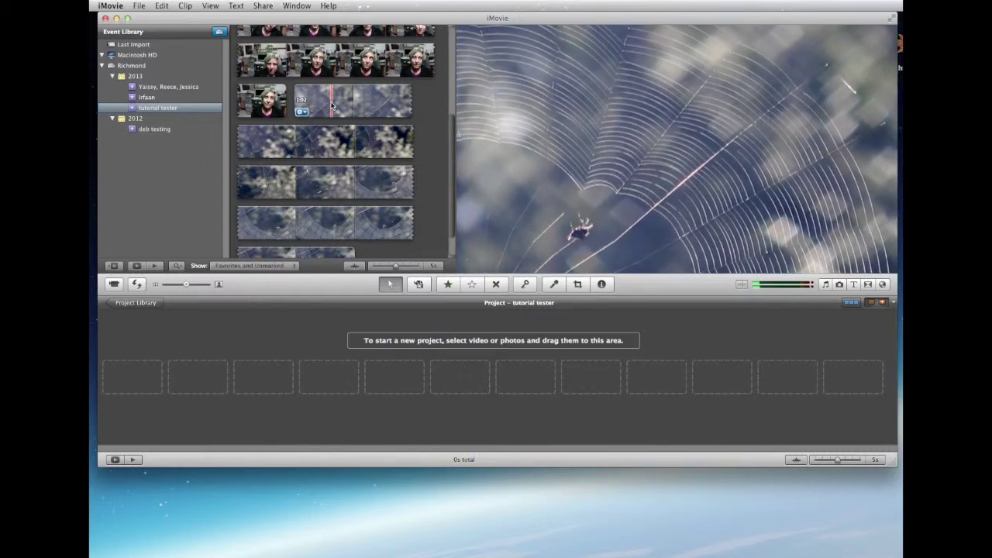
left_click(331, 105)
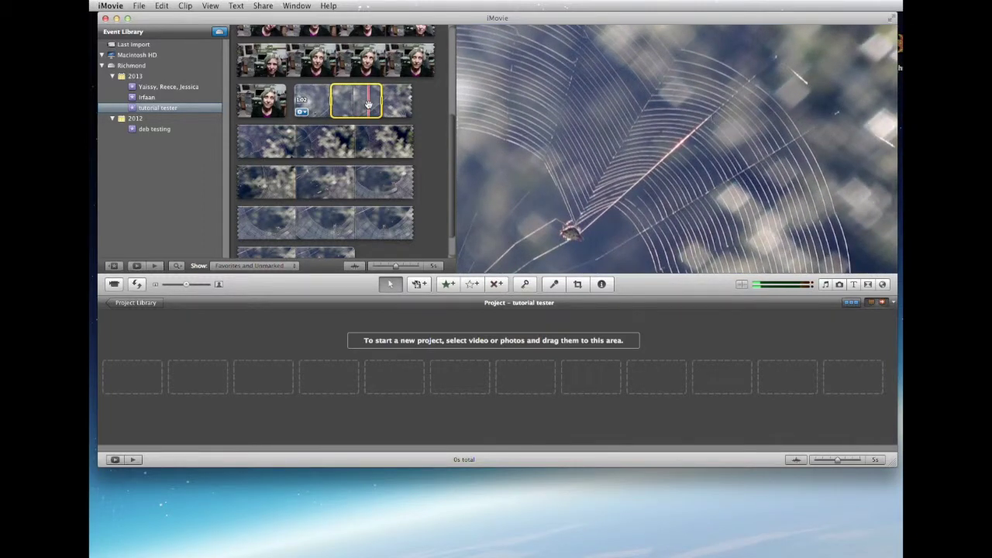
- Review the Browser preferences that control how much footage a single selection in the Event Browser takes
left_click(139, 7)
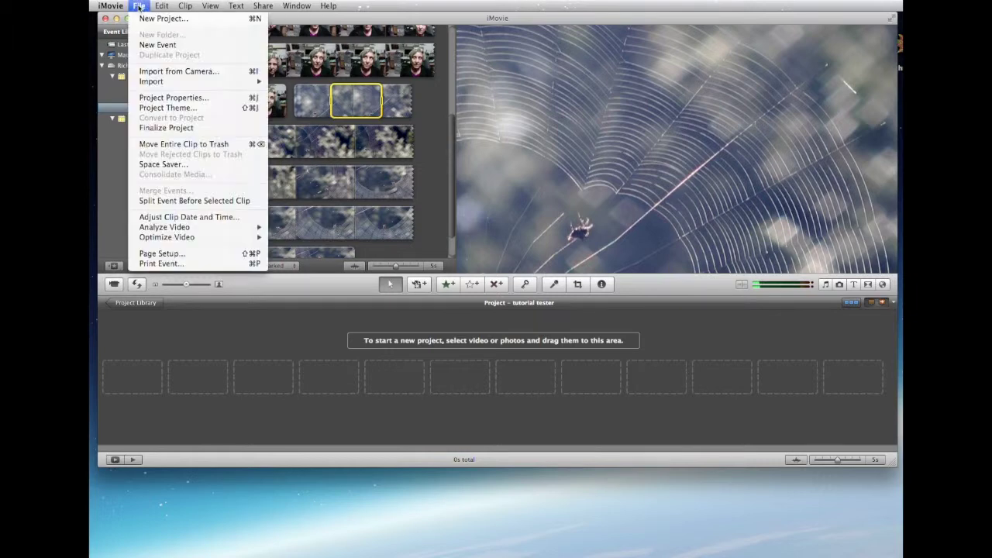
mouse_move(120, 7)
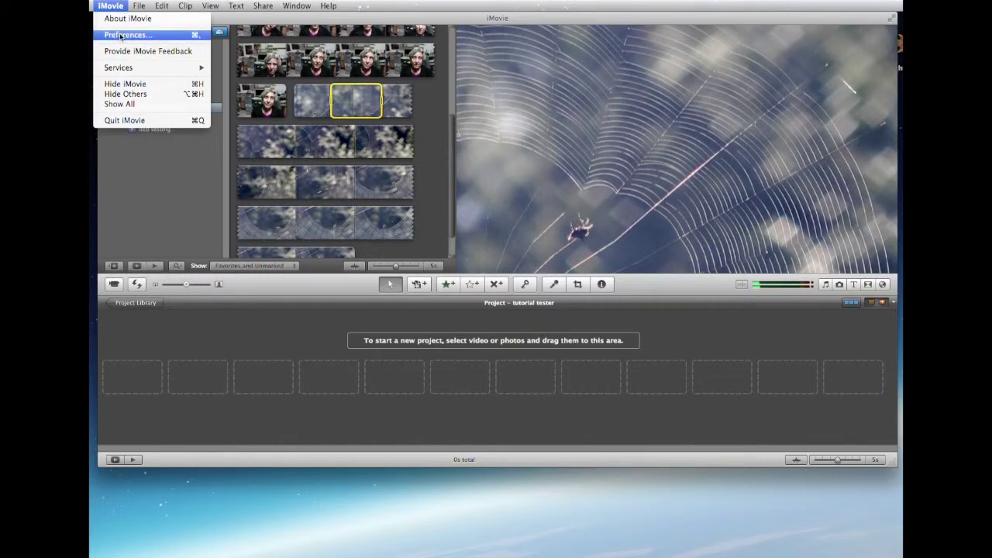
left_click(121, 34)
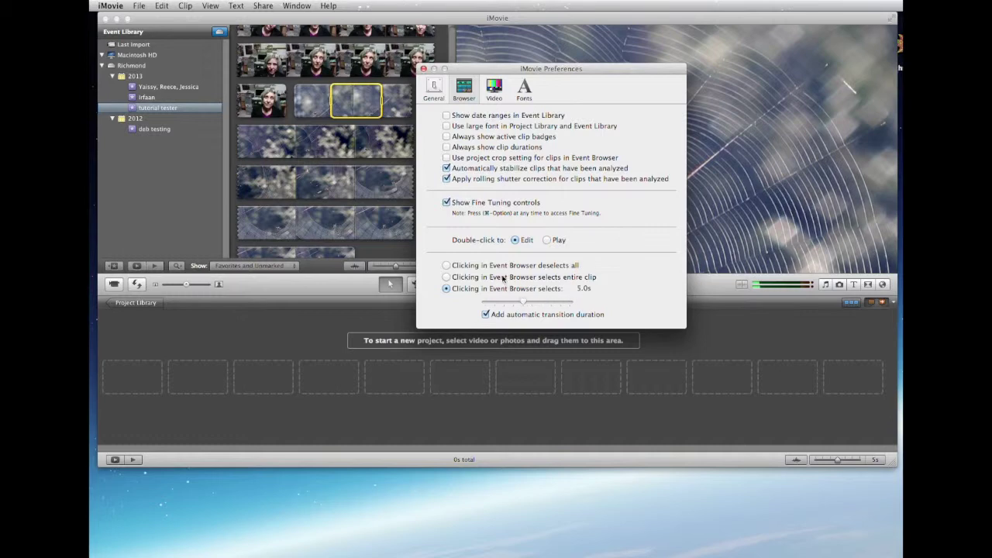
left_click(423, 69)
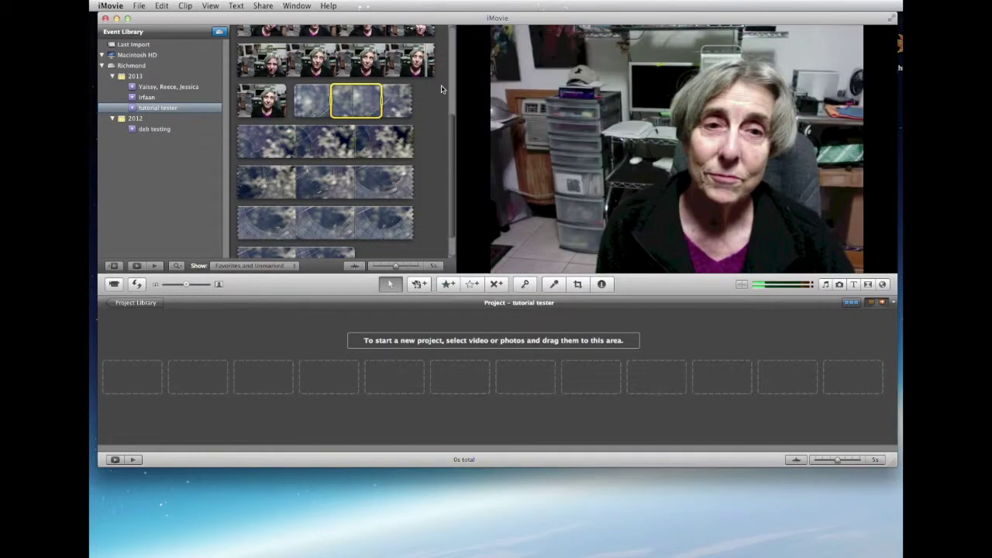
- Select a range of about 15 s in the spider clip, from early in its first row to midway through its second row
left_click(270, 143)
left_click(337, 183)
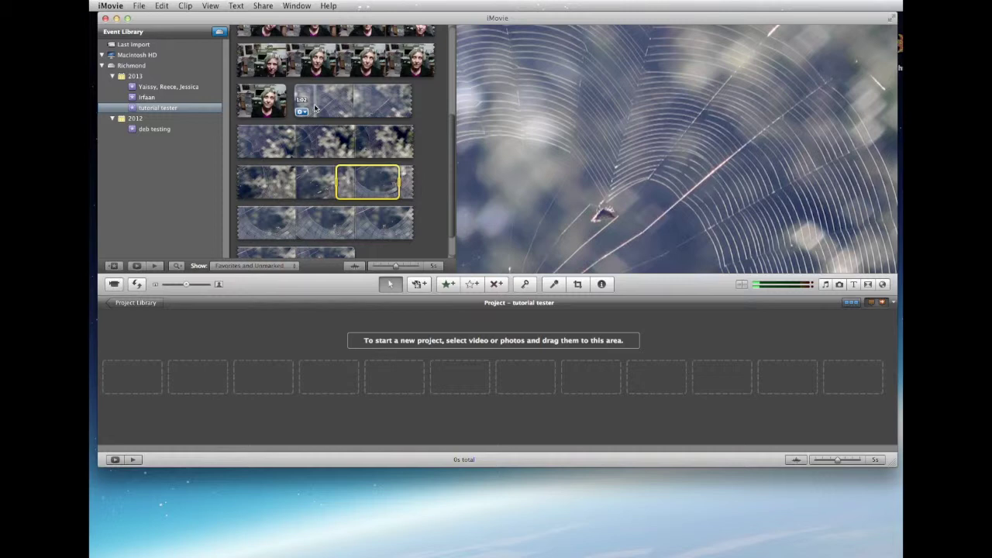
key("space")
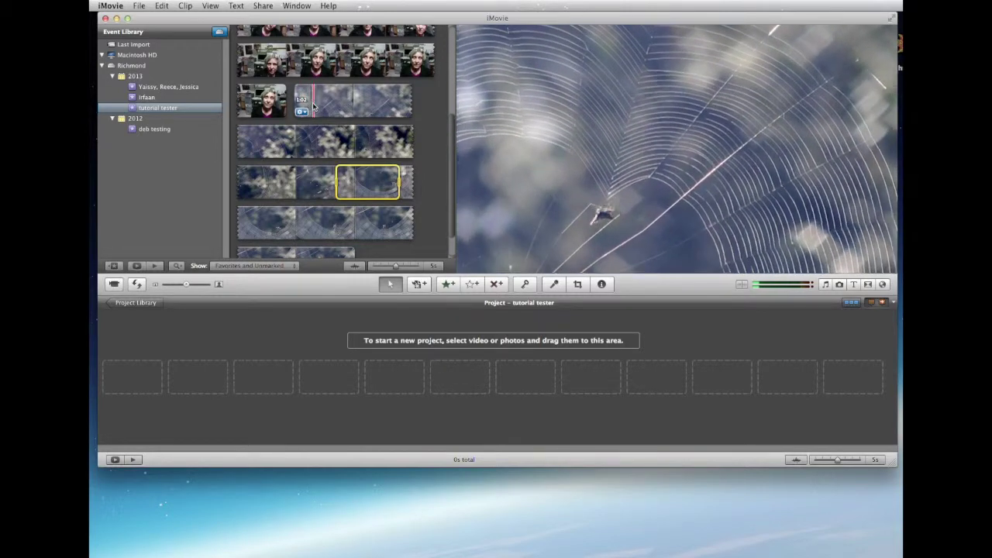
left_click(315, 106)
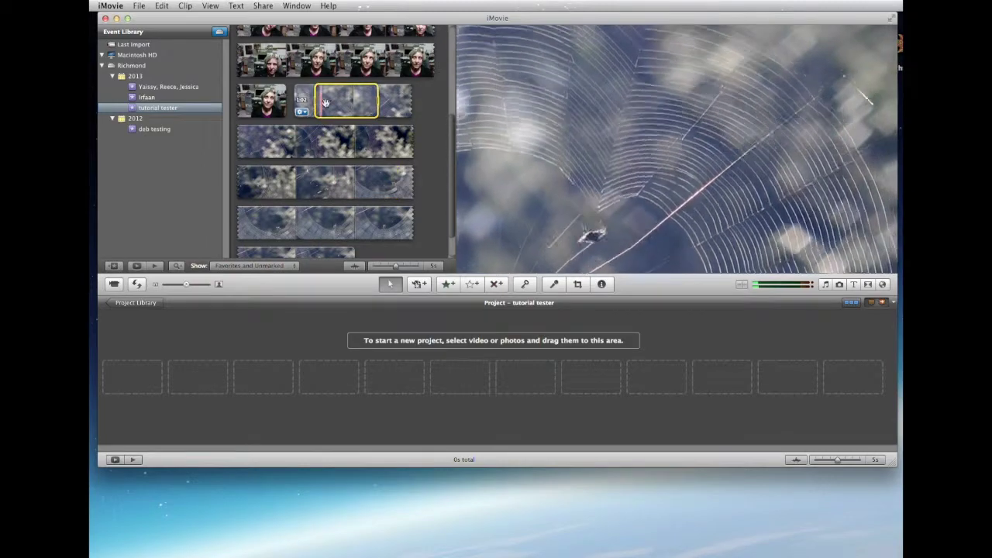
left_click_drag(377, 104, 327, 145)
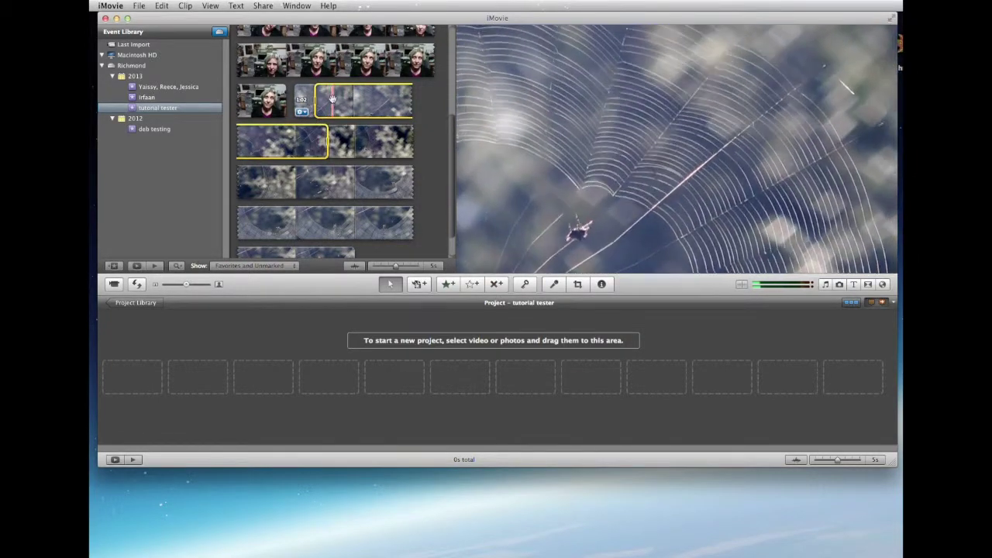
- Try placing the selected spider range in the empty project and undo the addition
left_click_drag(331, 101, 171, 380)
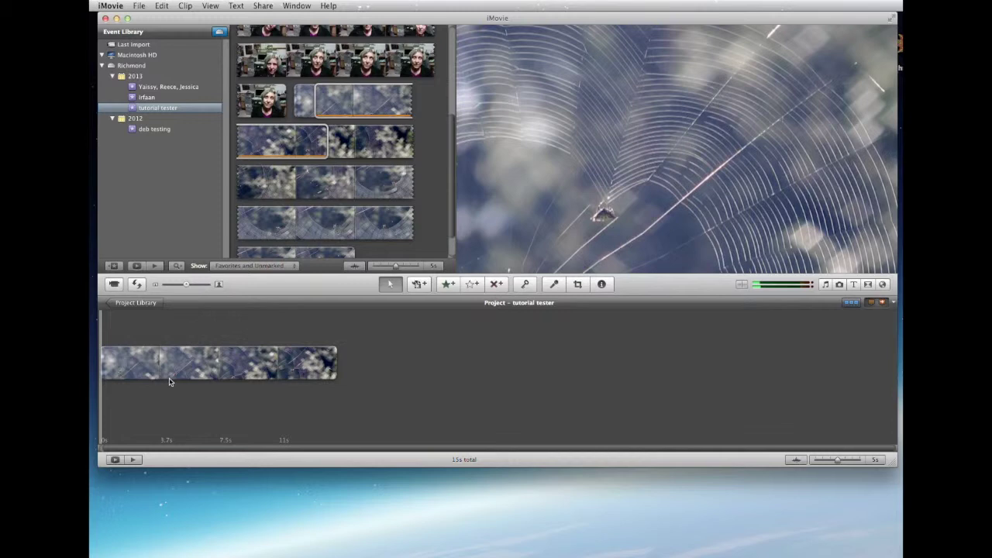
left_click(334, 105)
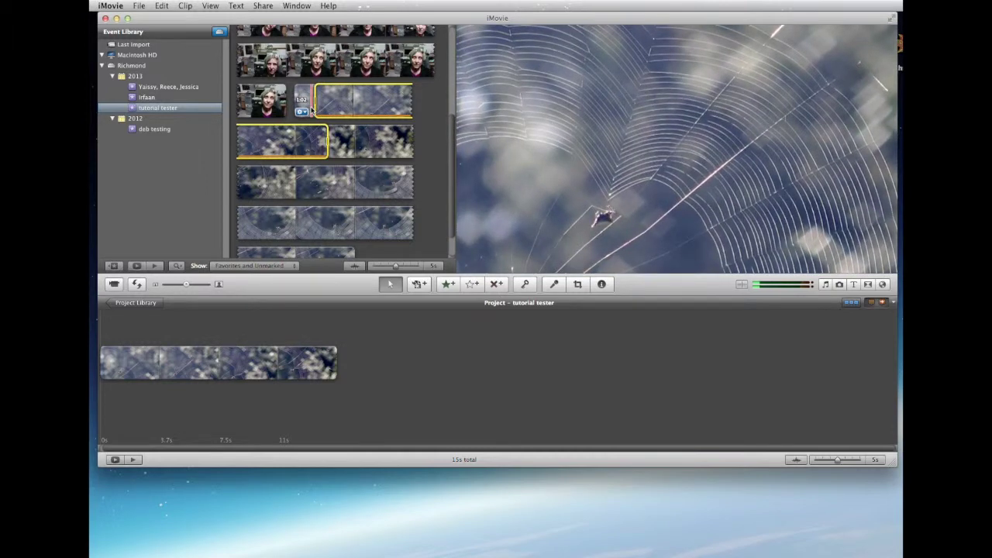
key("super+z")
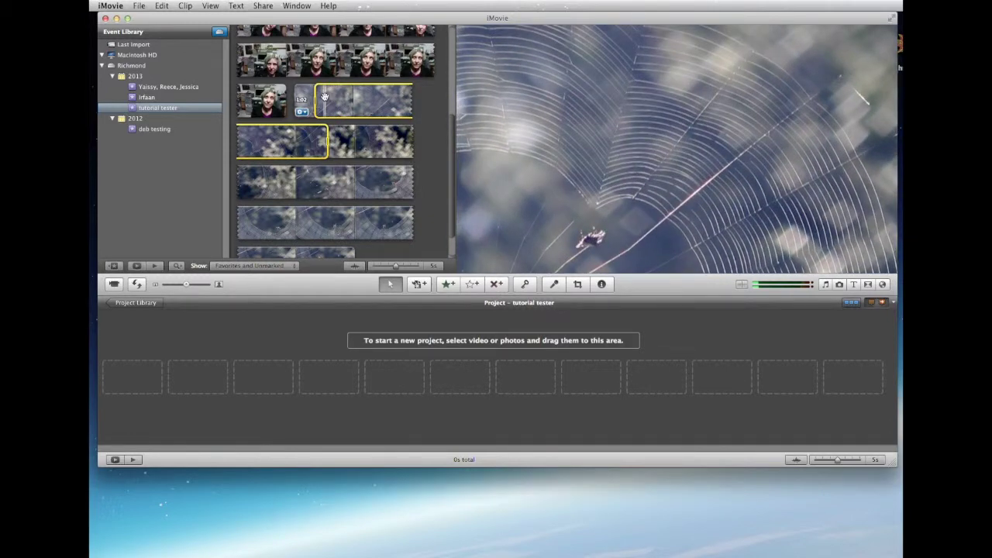
- Add the selected spider range to the tutorial tester project and clear the selection in the event footage
key("e")
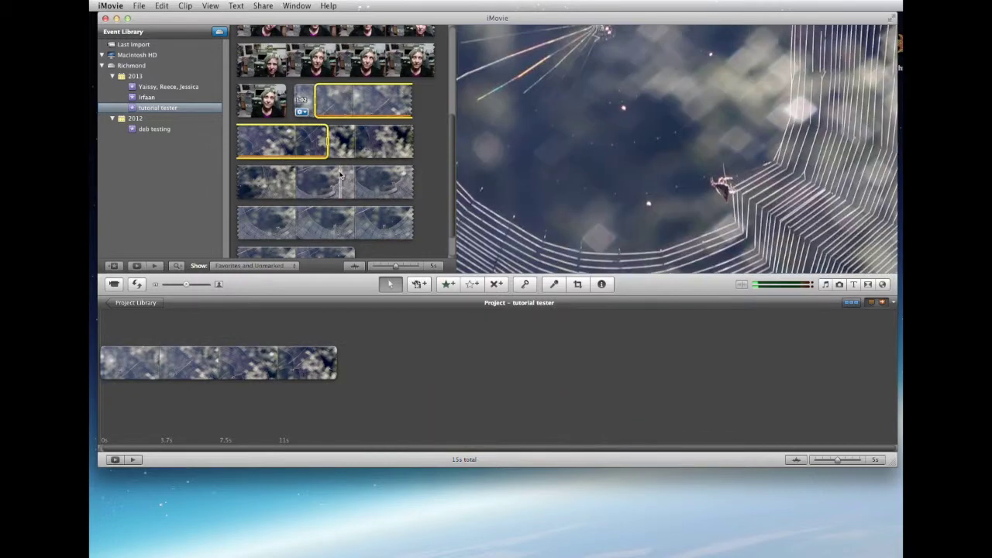
left_click(438, 181)
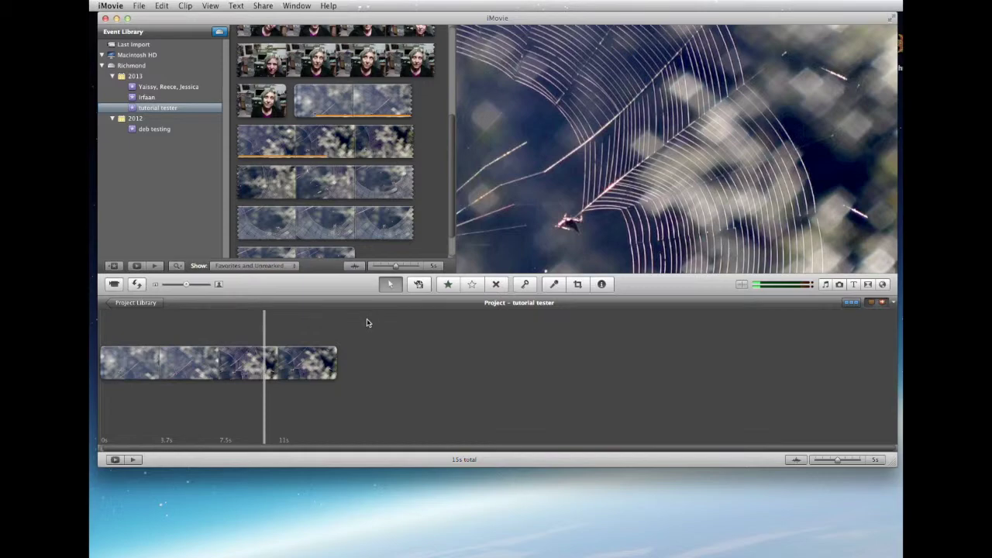
- Play and stop the spider clip in the project from several points, including near its start
key("space")
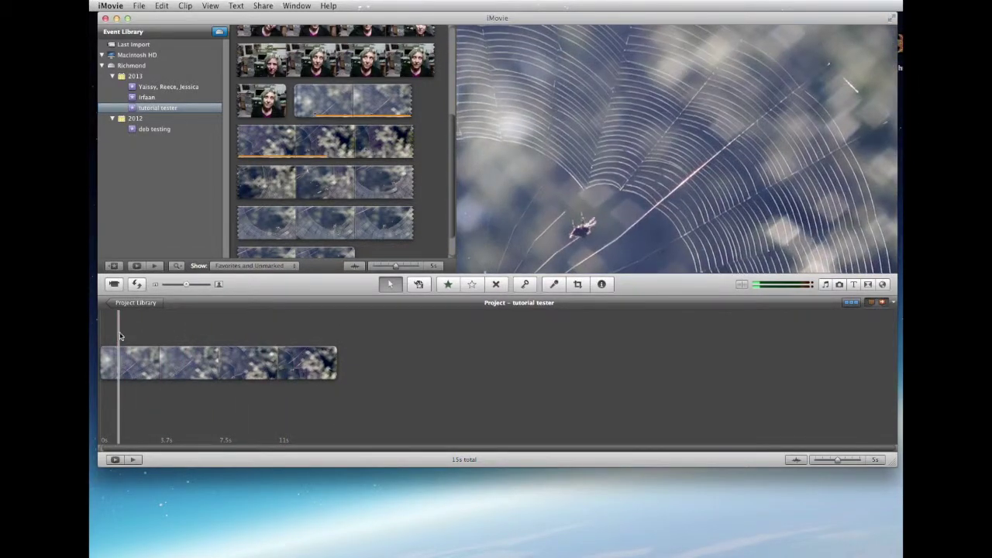
key("space")
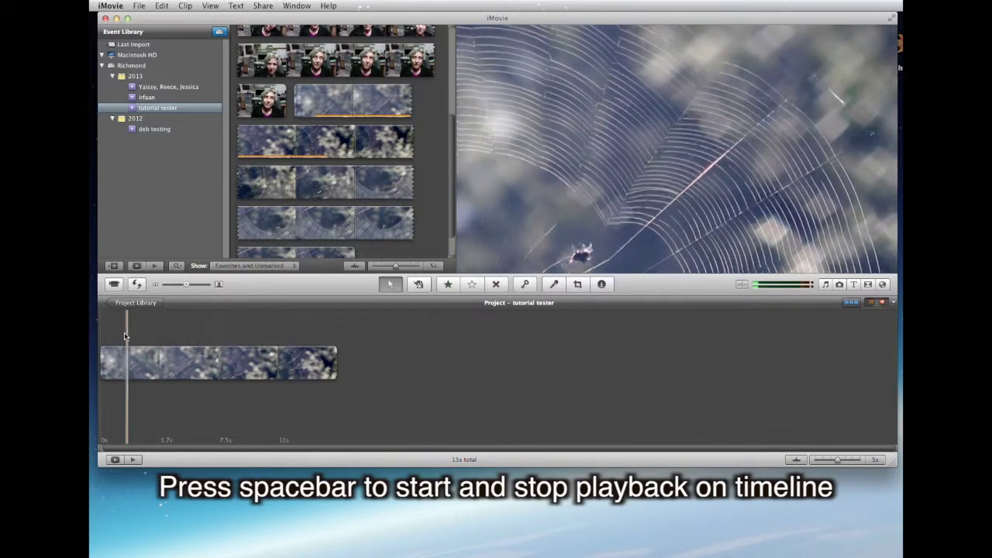
key("space")
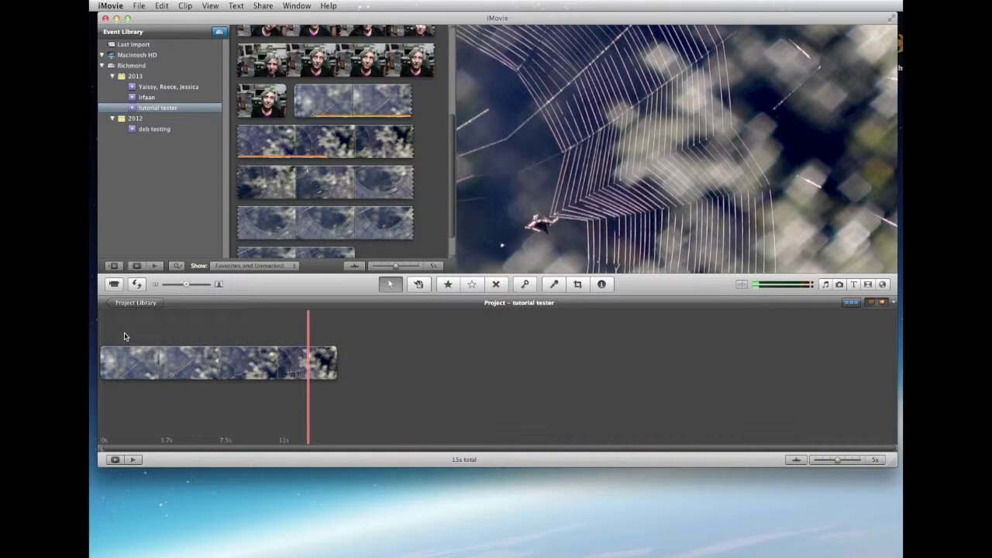
key("space")
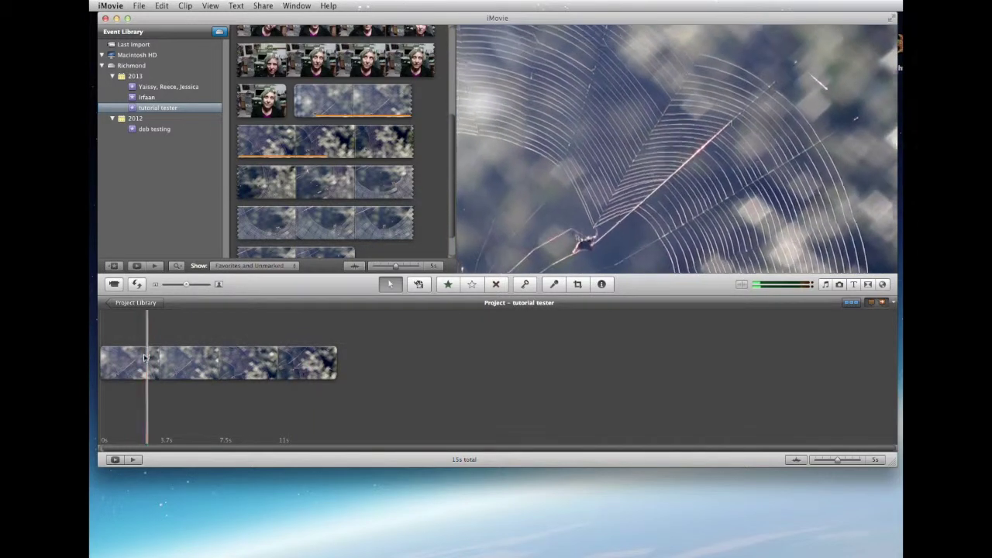
key("space")
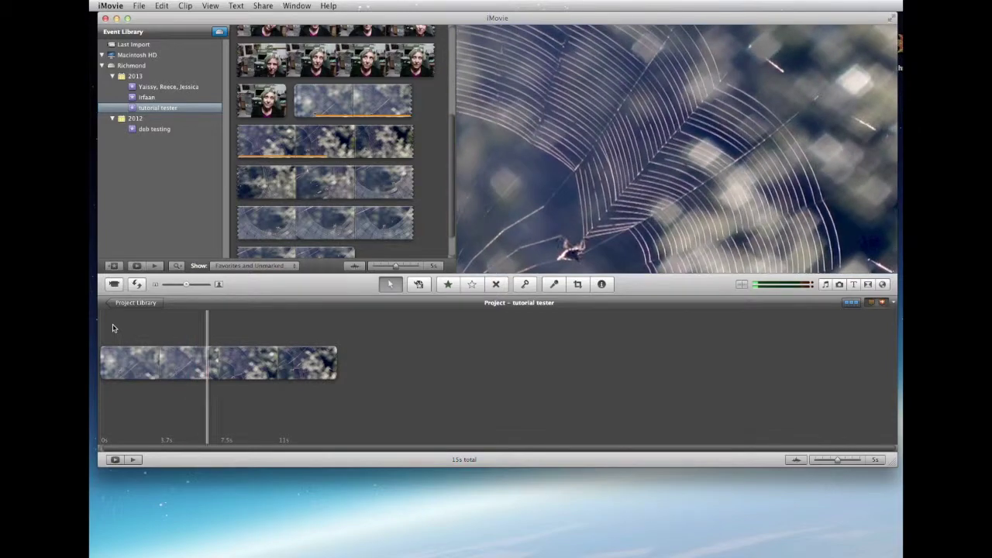
left_click(112, 327)
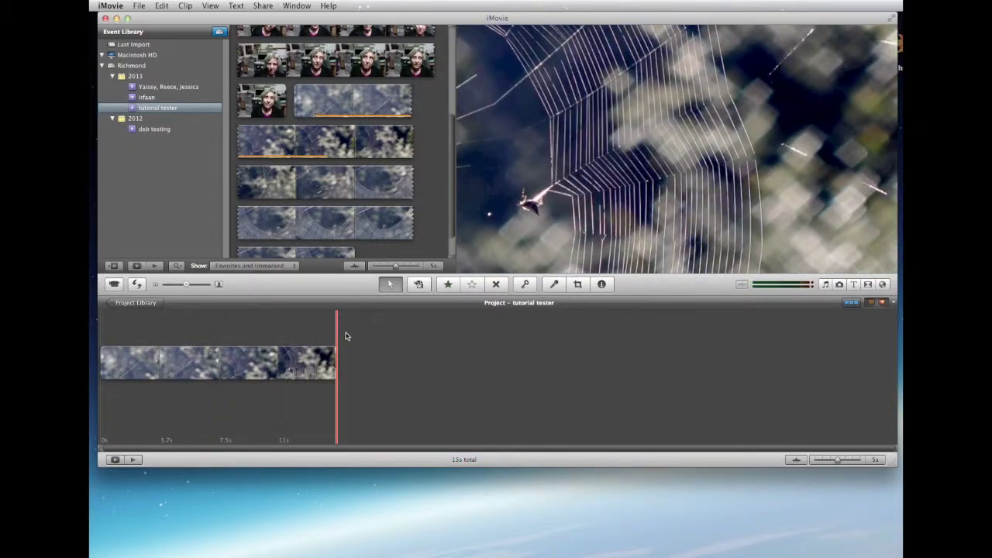
- Add a range spanning two rows of the talking woman's clip after the spider clip and play the project from near the spider clip's end
scroll(454, 203, "up", 5)
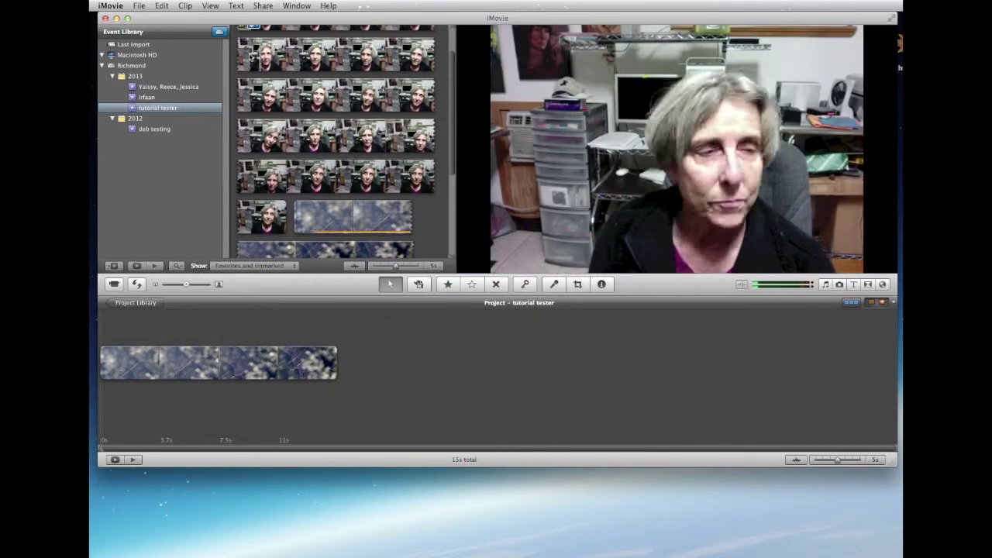
left_click(255, 55)
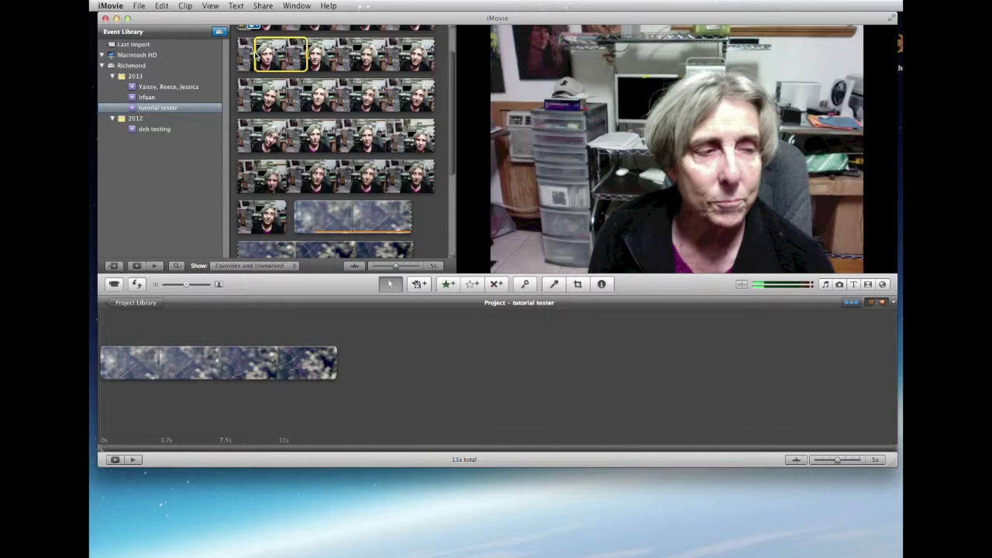
left_click_drag(307, 55, 340, 96)
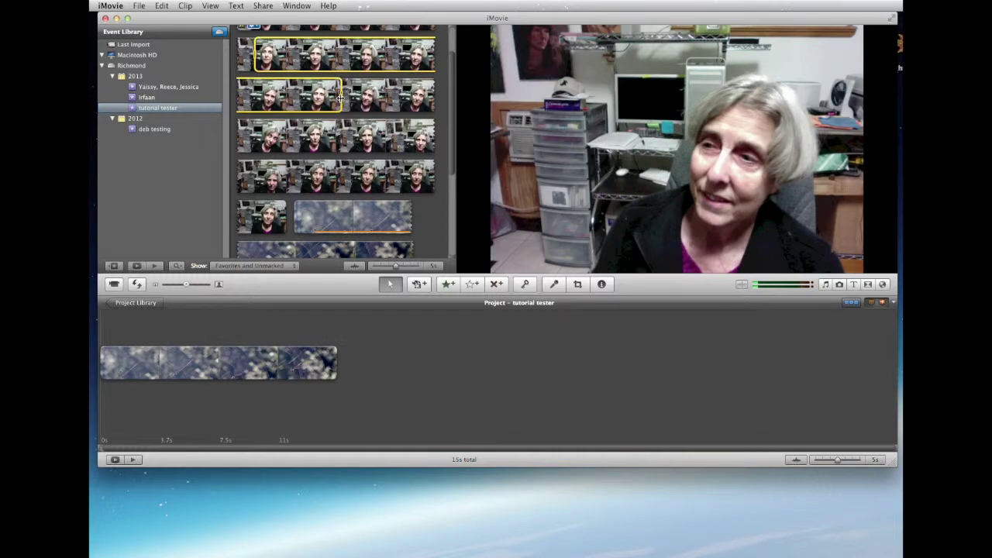
left_click_drag(340, 96, 391, 341)
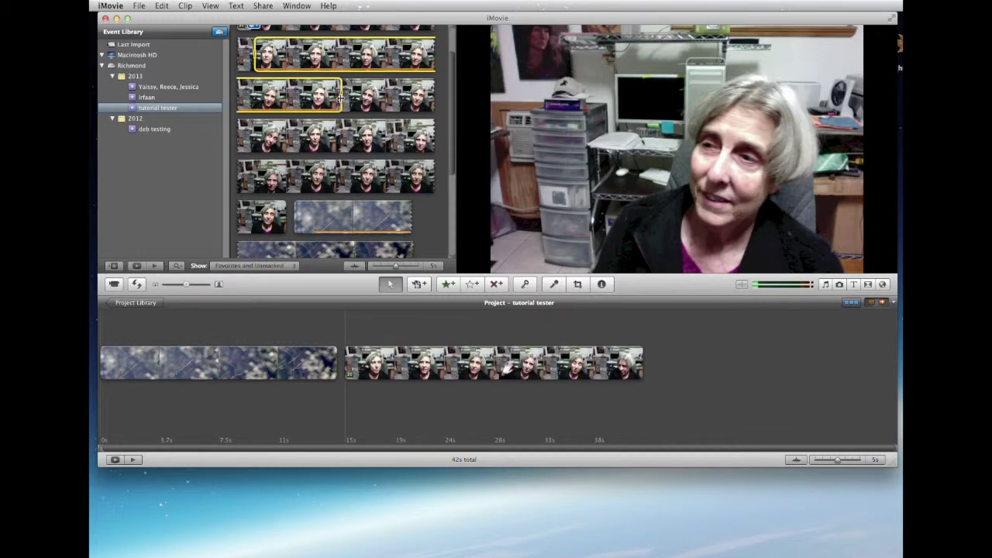
key("space")
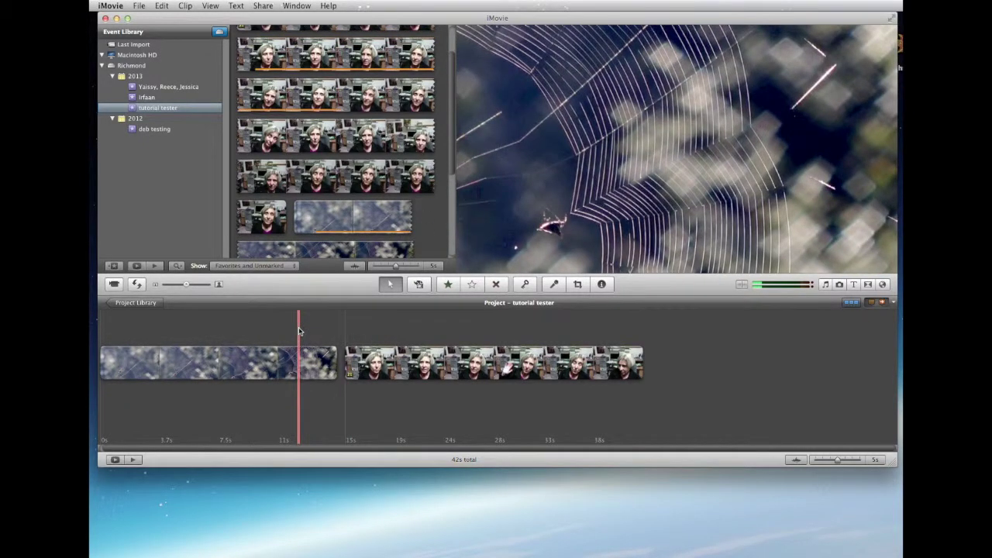